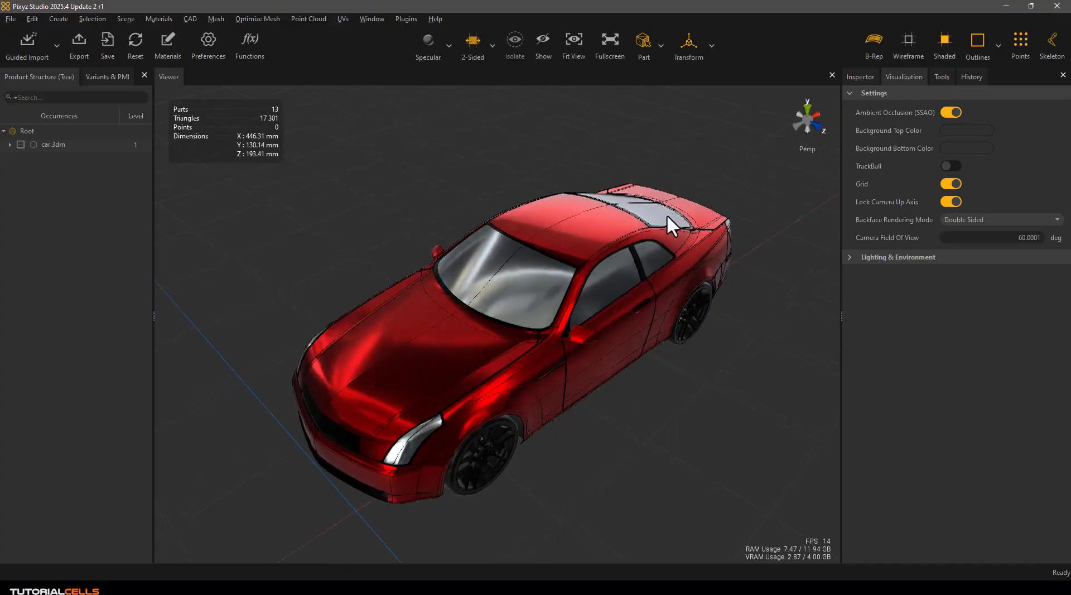
Switch to the AmbientOcclusion_German.jpg photo, examine its middle Ambient Occlusion picture up close, and close the photo.
left_click(505, 587)
left_click(481, 543)
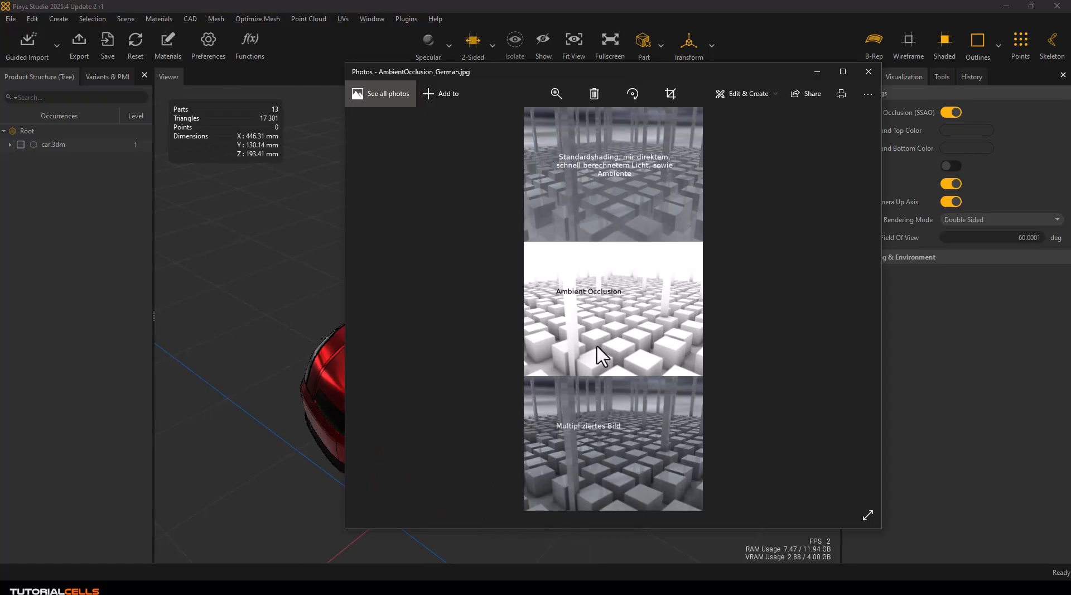
left_click(555, 95)
left_click(542, 119)
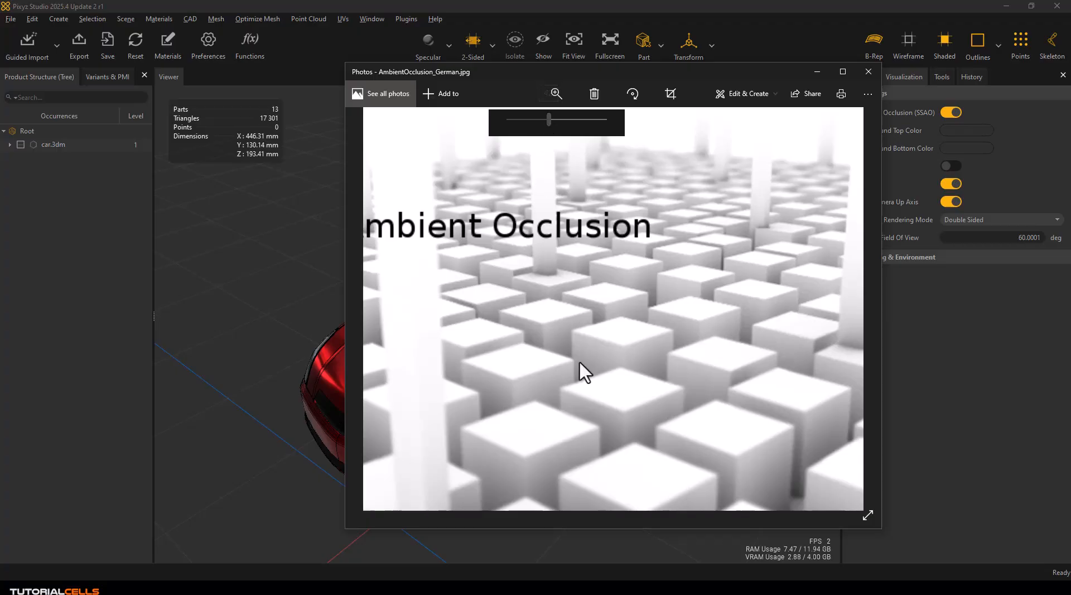
scroll(623, 210, "up", 3)
scroll(504, 373, "down", 3)
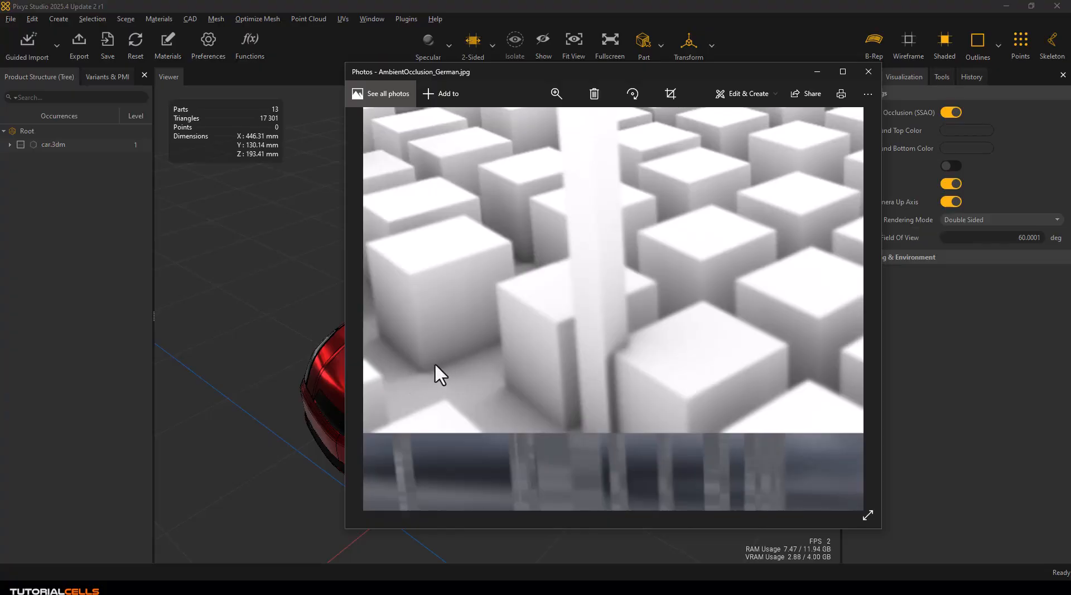
left_click(862, 71)
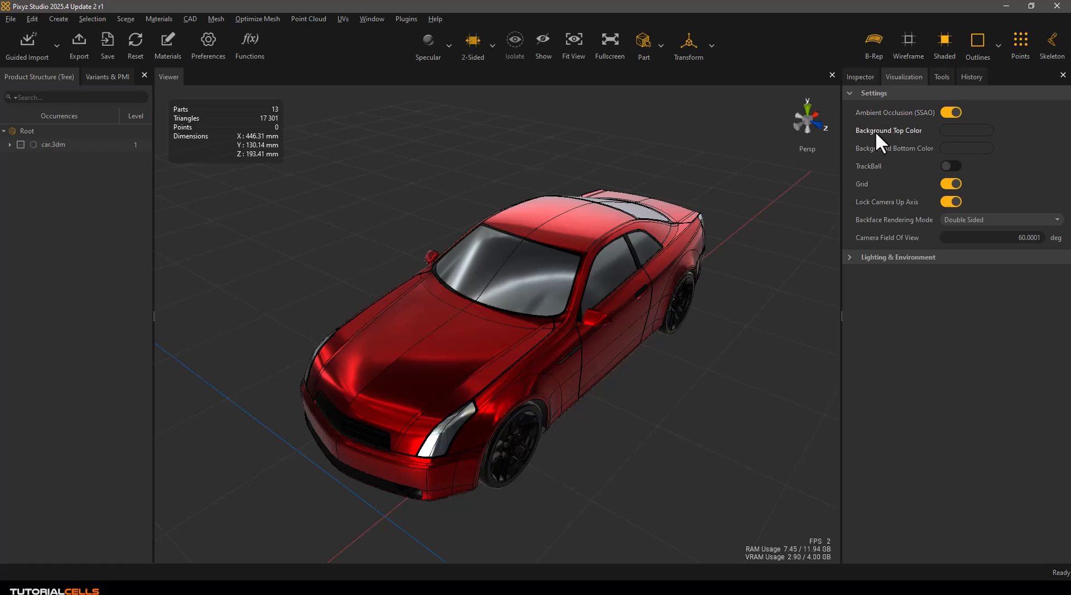
Enable the TrackBall to see the camera's pivot point while orbiting the car, and disable it again.
scroll(566, 220, "down", 4)
mouse_move(564, 222)
middle_mouse_down()
mouse_move(564, 192)
mouse_move(520, 99)
middle_mouse_up()
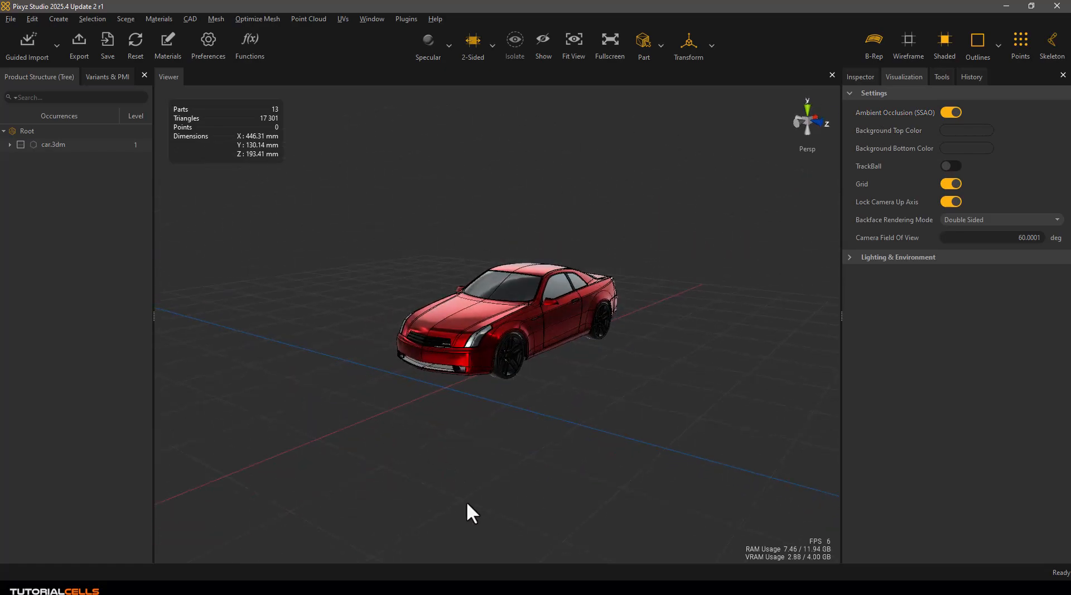
middle_click_drag(641, 218, 642, 245)
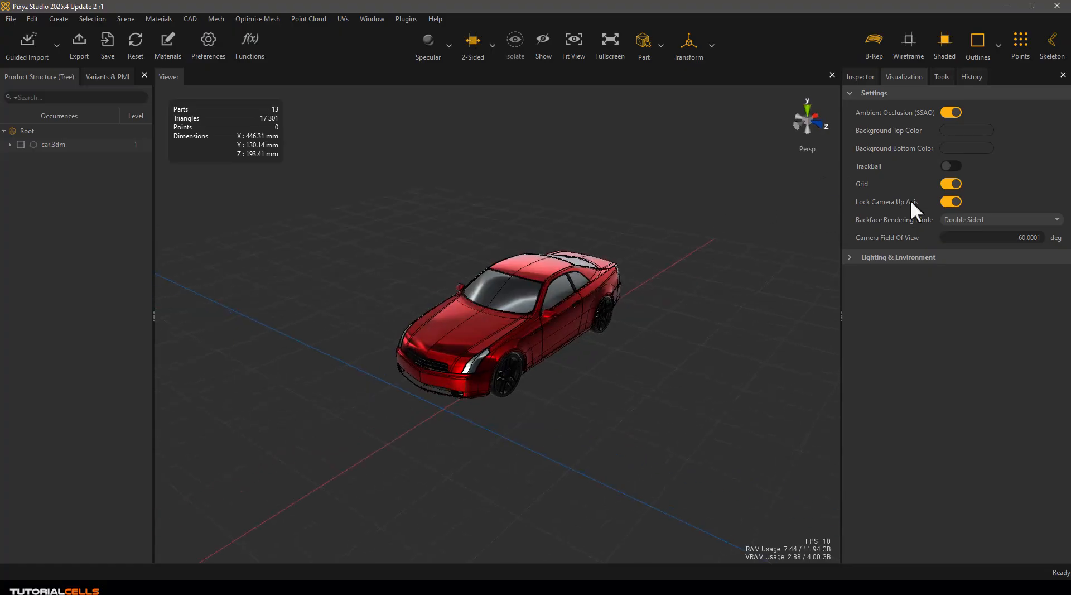
left_click(948, 166)
middle_click_drag(444, 412, 496, 399)
scroll(428, 416, "up", 5)
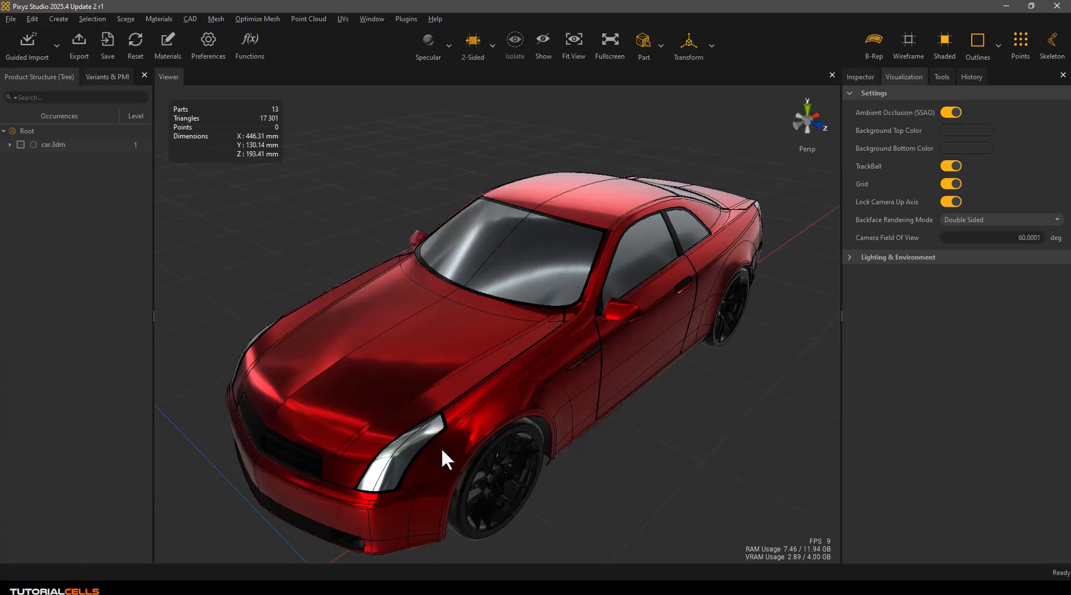
middle_click_drag(441, 448, 477, 313)
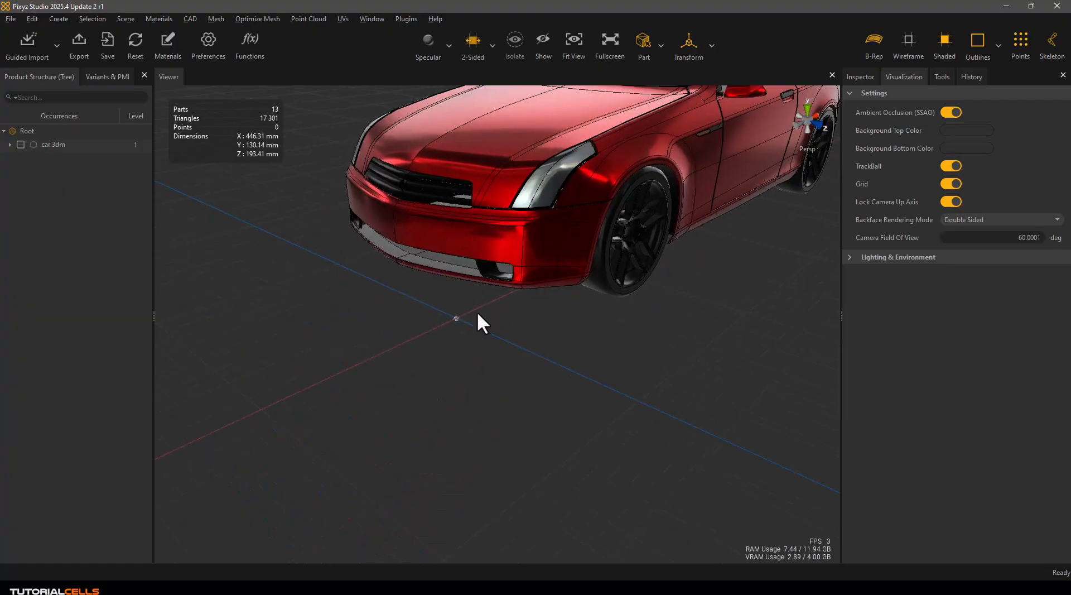
left_click(948, 166)
scroll(623, 273, "down", 5)
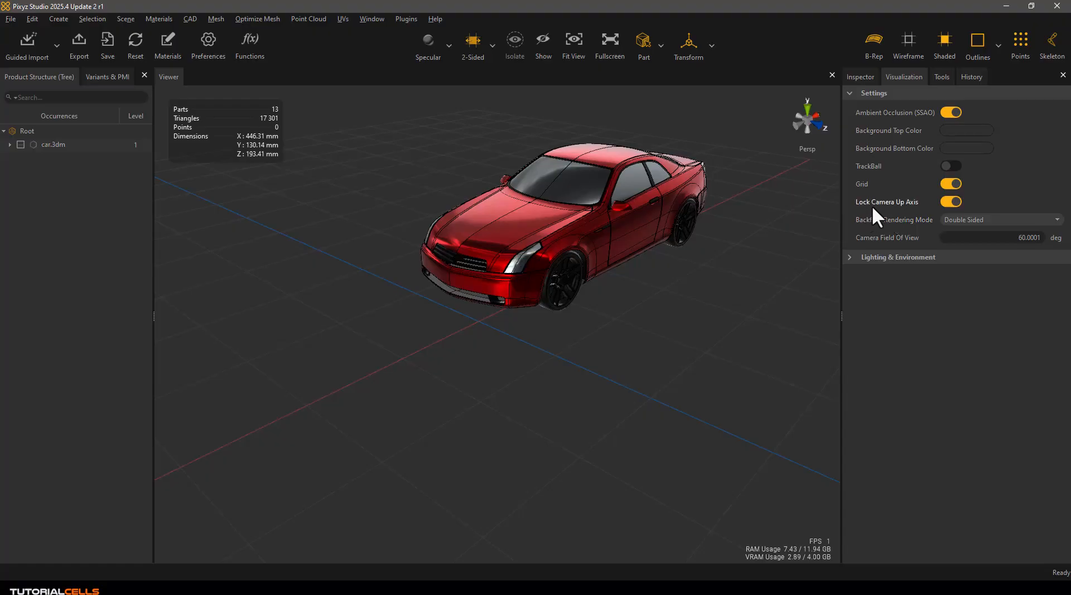
Unlock the camera up axis to orbit the car freely, then lock it again and restore an upright view.
left_click(950, 202)
left_click_drag(688, 283, 574, 283)
left_click(951, 201)
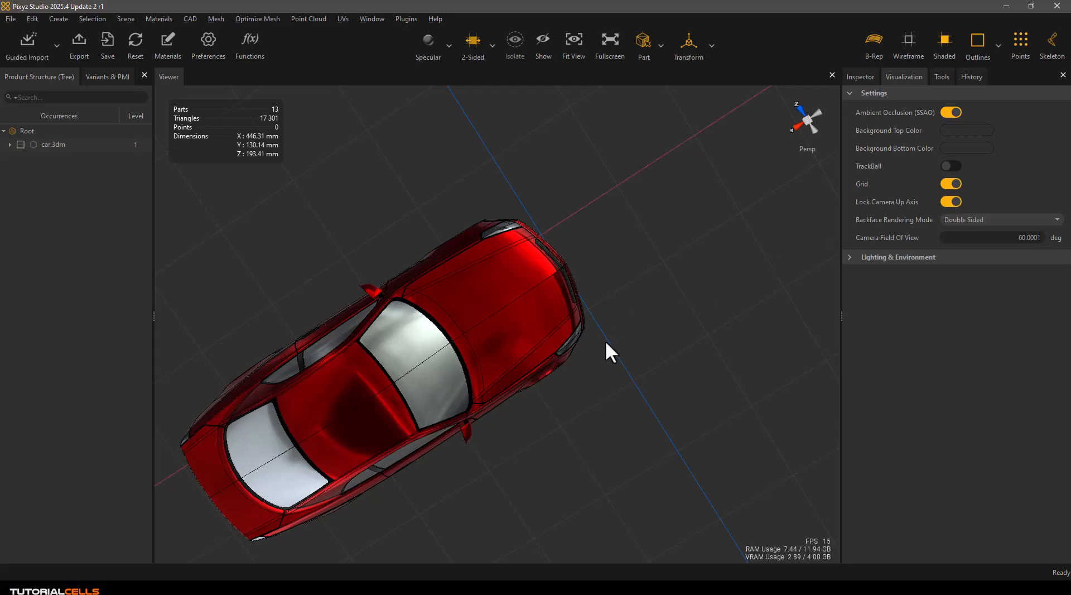
left_click_drag(605, 352, 435, 288)
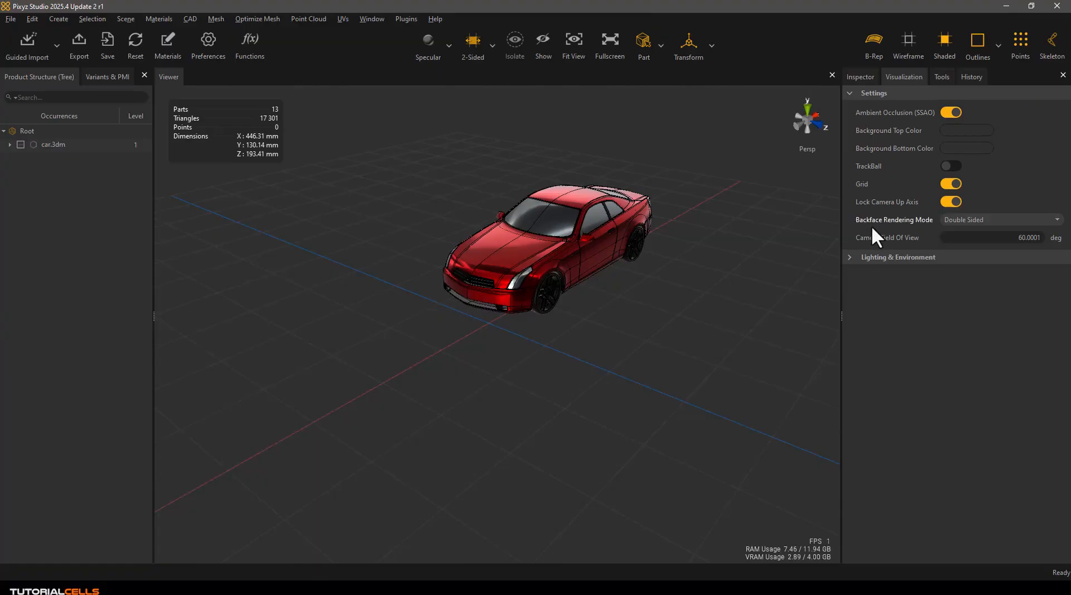
Set the backface rendering mode to Back Face Culling and inspect the car from below.
left_click(955, 218)
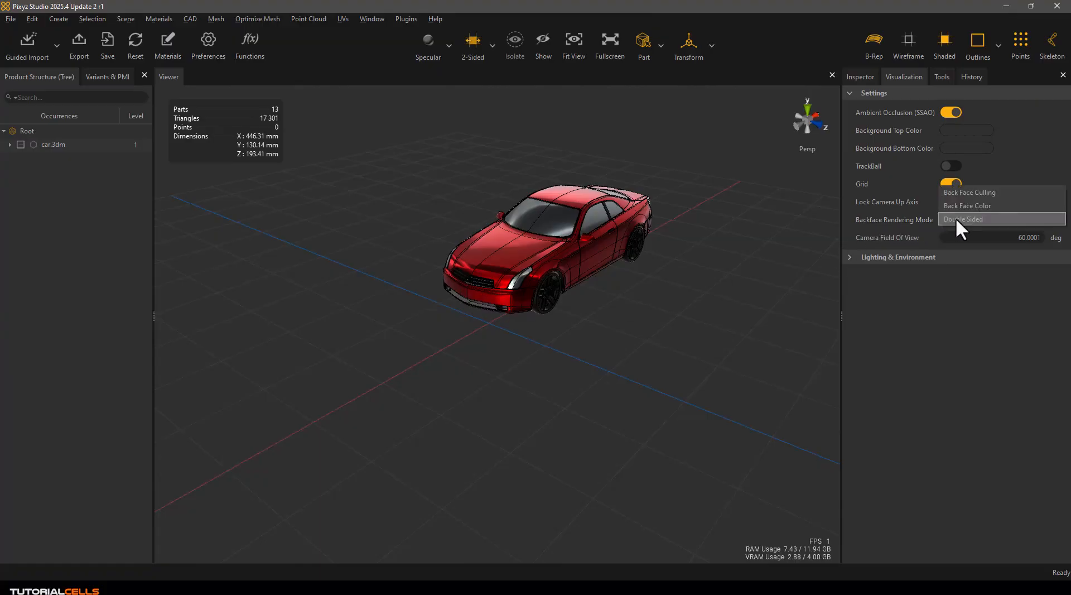
left_click(611, 272)
scroll(611, 272, "up", 5)
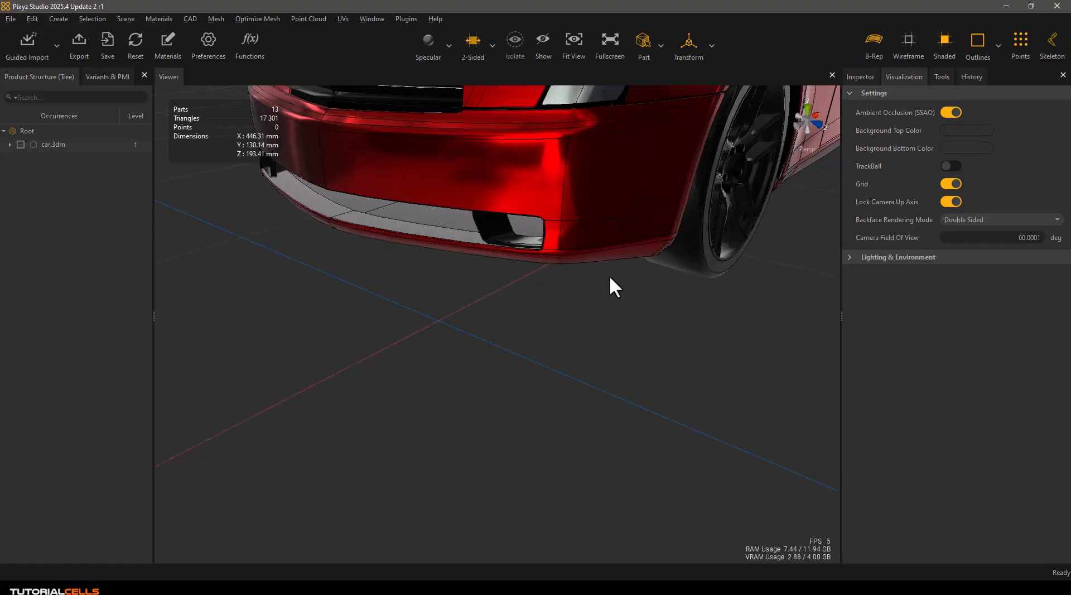
scroll(557, 333, "down", 2)
scroll(559, 316, "up", 2)
scroll(641, 384, "down", 5)
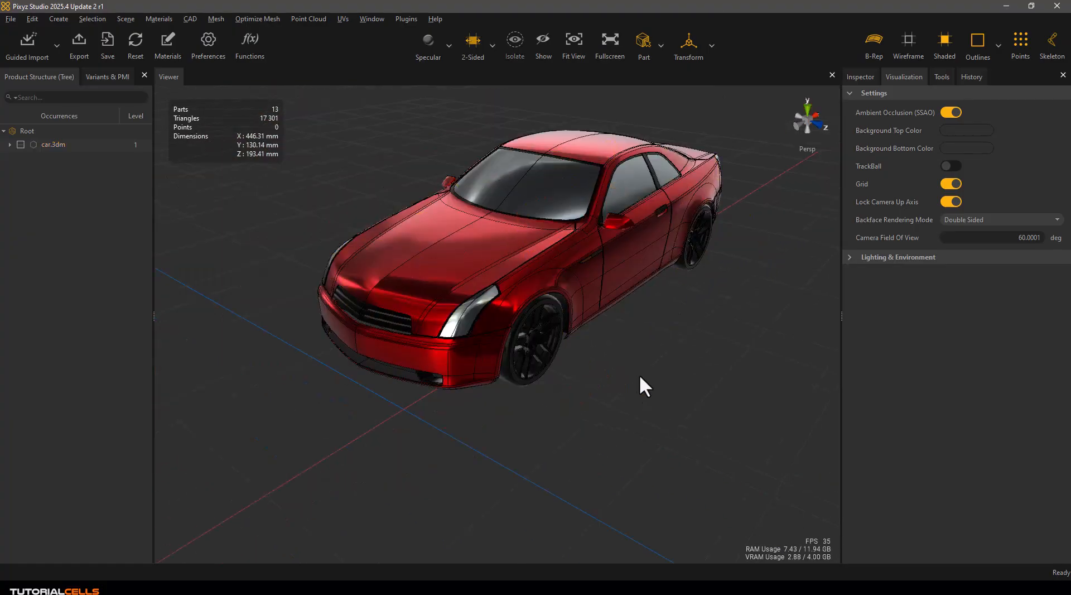
left_click_drag(639, 374, 612, 321)
scroll(574, 246, "up", 4)
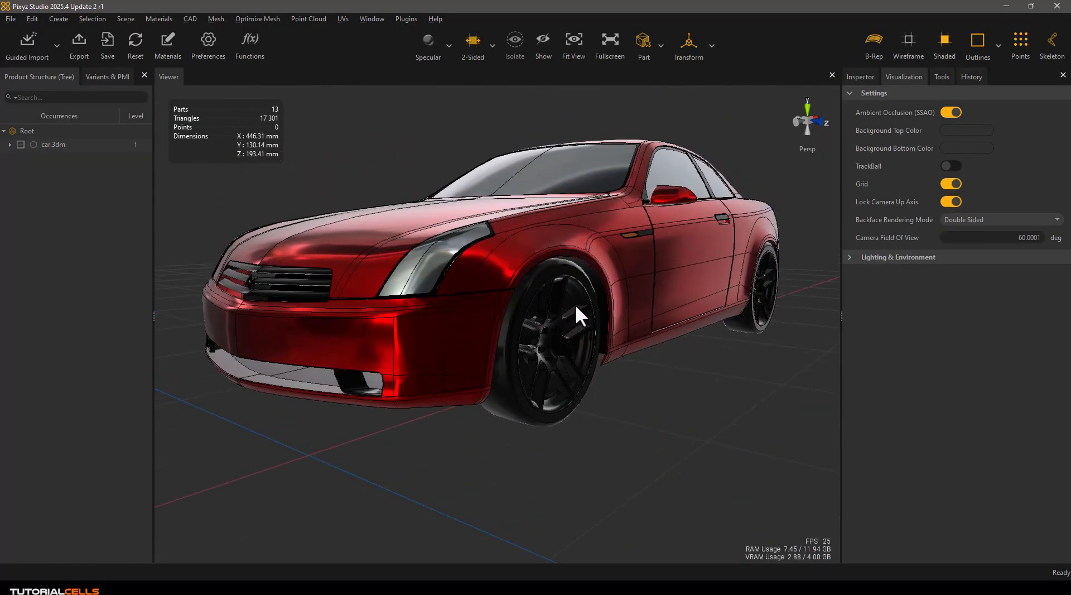
left_click(952, 219)
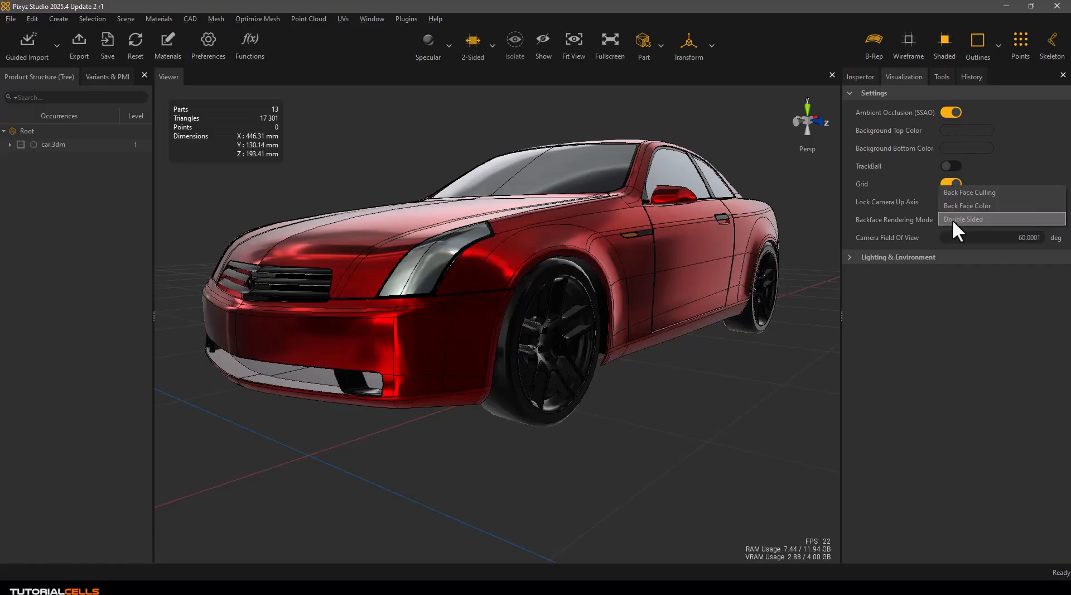
left_click(968, 193)
left_click_drag(630, 320, 592, 267)
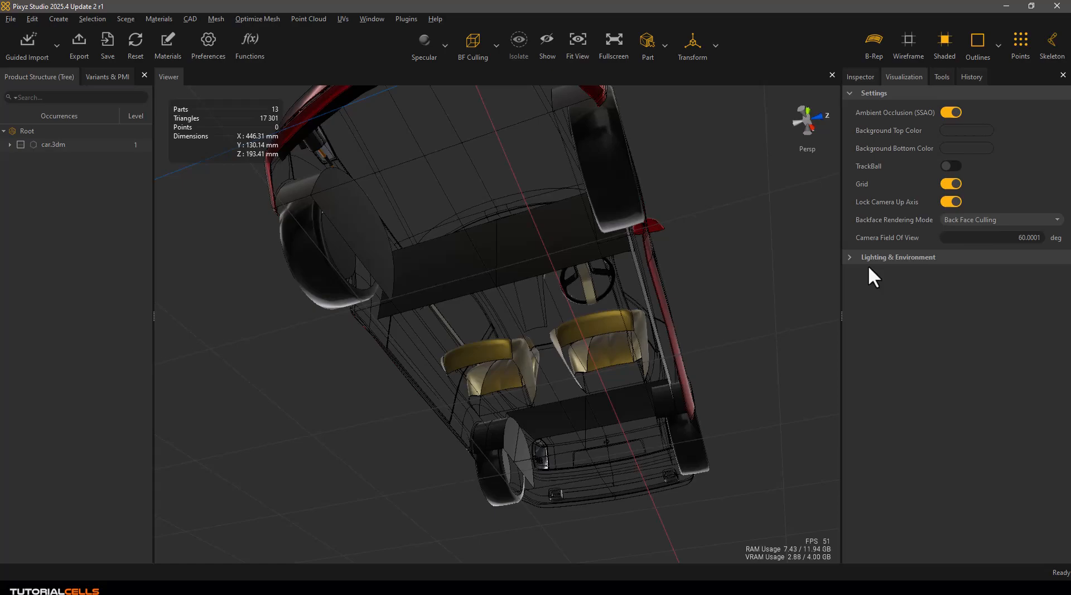
Set the backface rendering mode back to Double Sided and view the car from above the front.
left_click(979, 221)
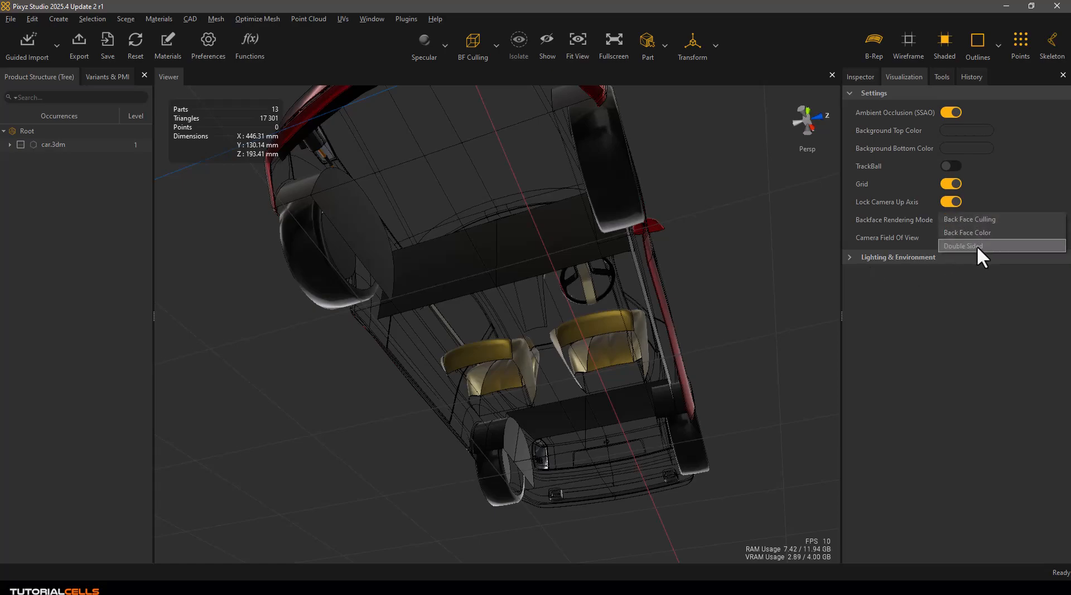
left_click(976, 246)
left_click_drag(711, 251, 668, 321)
Display the whole car with Clay shading and view it from the front corner.
left_click(450, 46)
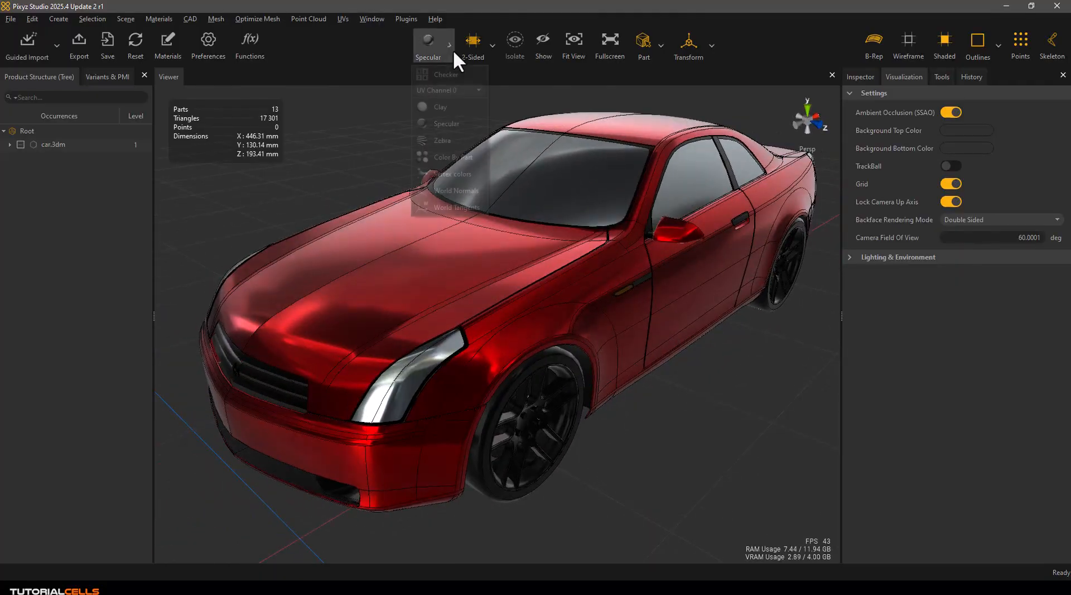
left_click(450, 109)
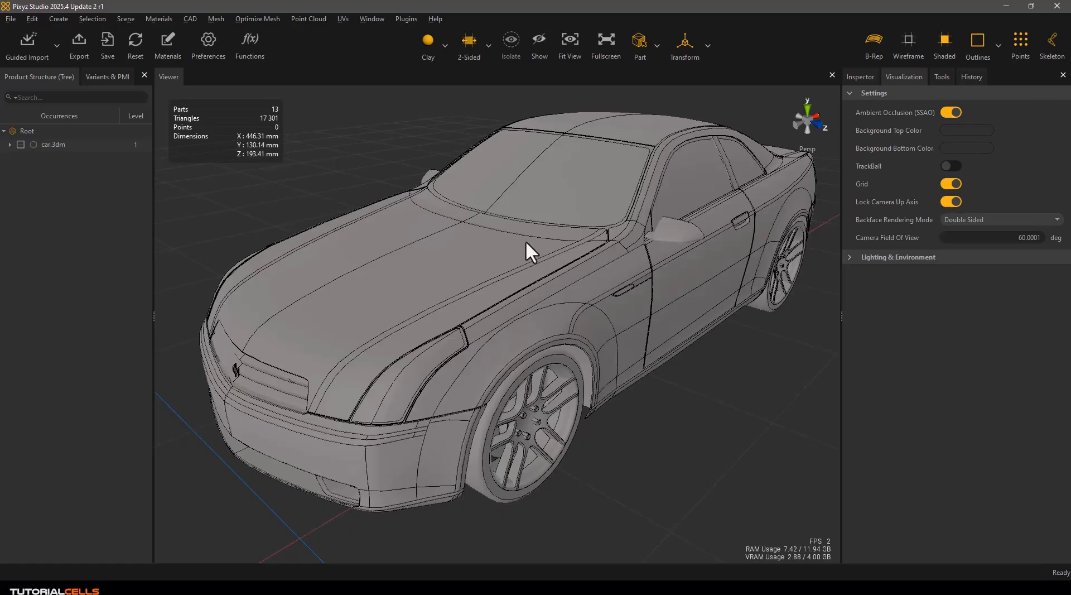
middle_click_drag(573, 247, 531, 241)
Set the backface rendering mode to Back Face Color and inspect the car's front for reversed faces.
left_click(989, 221)
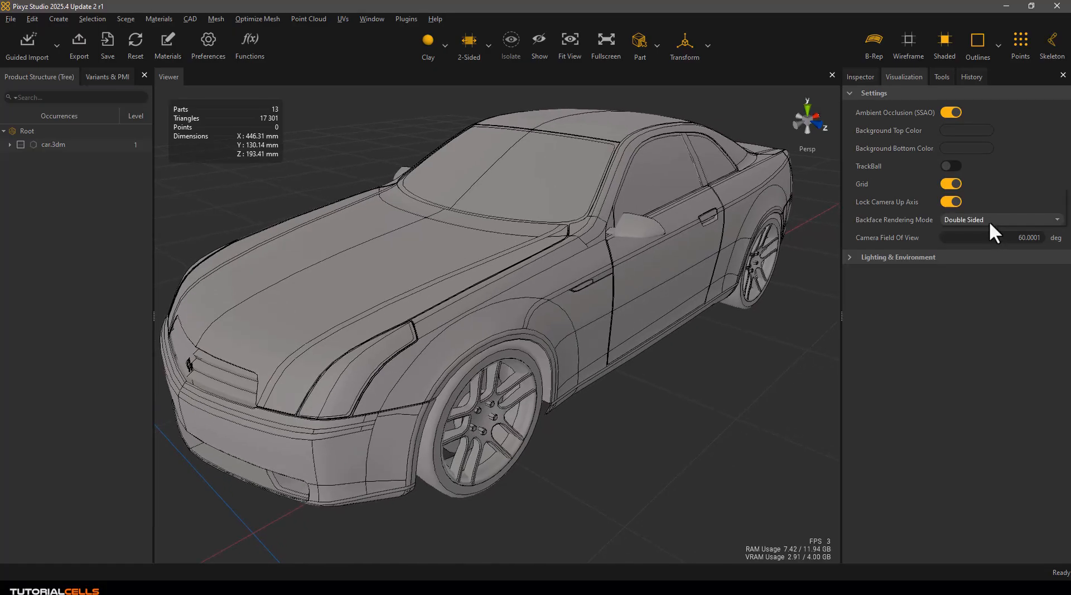
left_click(982, 204)
mouse_move(511, 346)
left_mouse_down()
mouse_move(512, 323)
mouse_move(500, 315)
mouse_move(533, 301)
mouse_move(533, 282)
mouse_move(484, 320)
mouse_move(526, 346)
left_mouse_up()
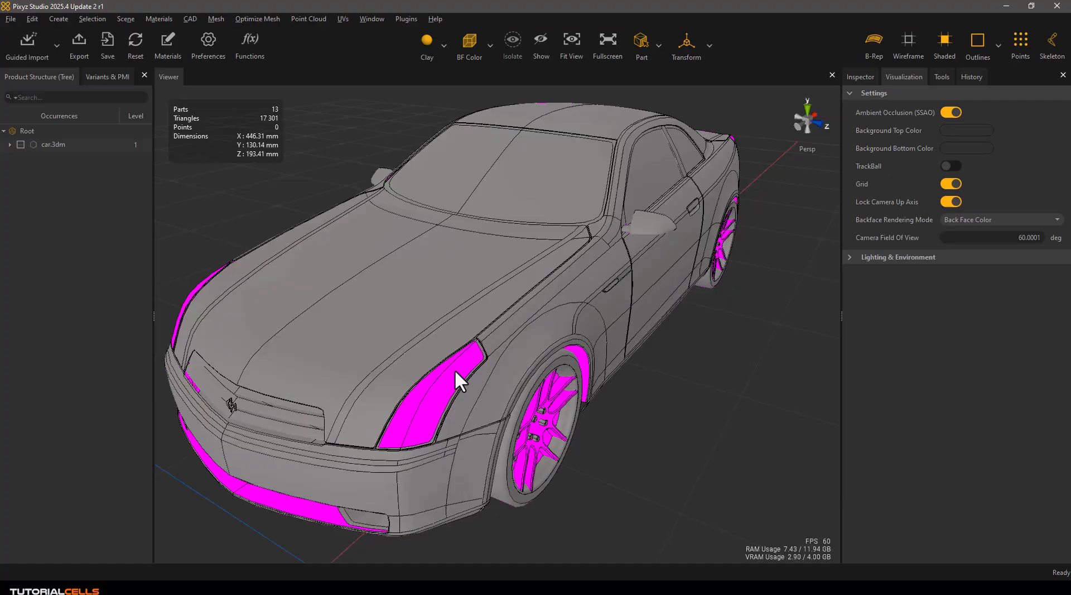
Return the clay-shaded car's backface rendering mode to Double Sided.
left_click(964, 221)
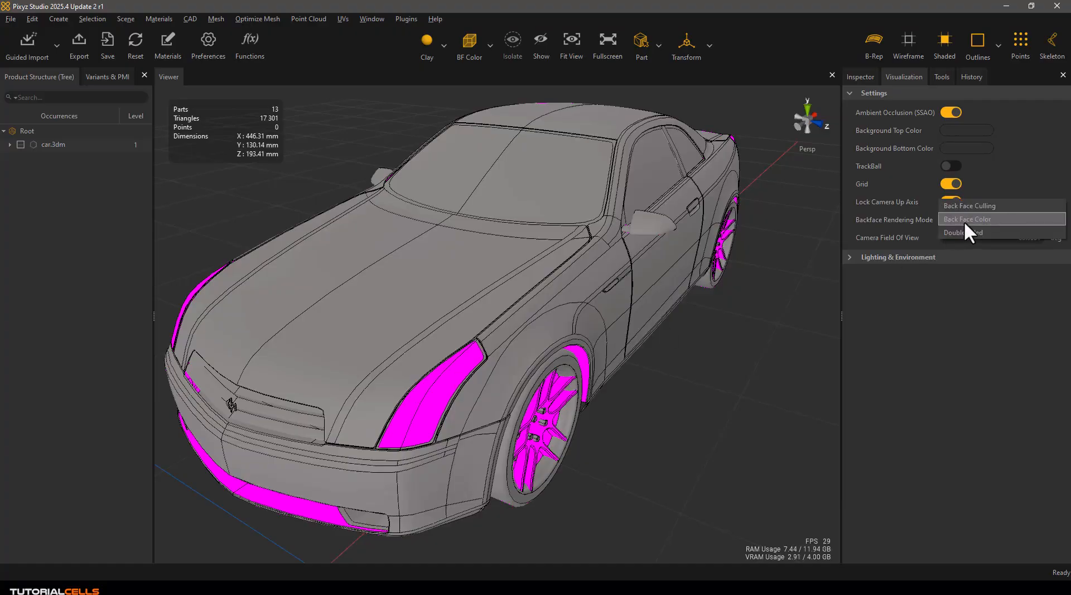
left_click(969, 233)
left_click_drag(708, 304, 702, 304)
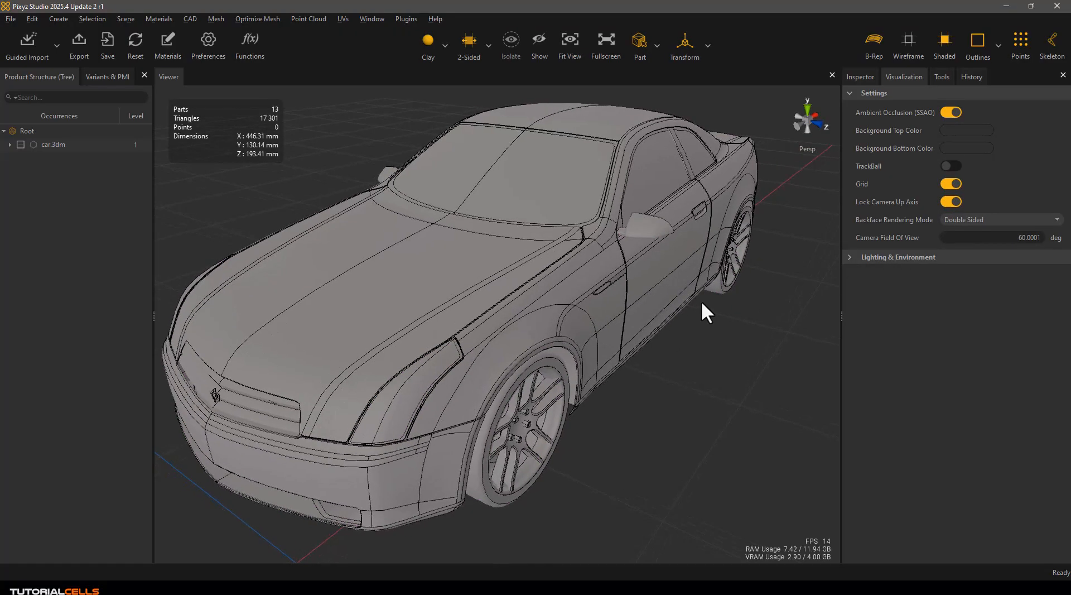
Display the car with Specular shading, toggle it to compare with the original materials, and leave it off.
left_click(445, 47)
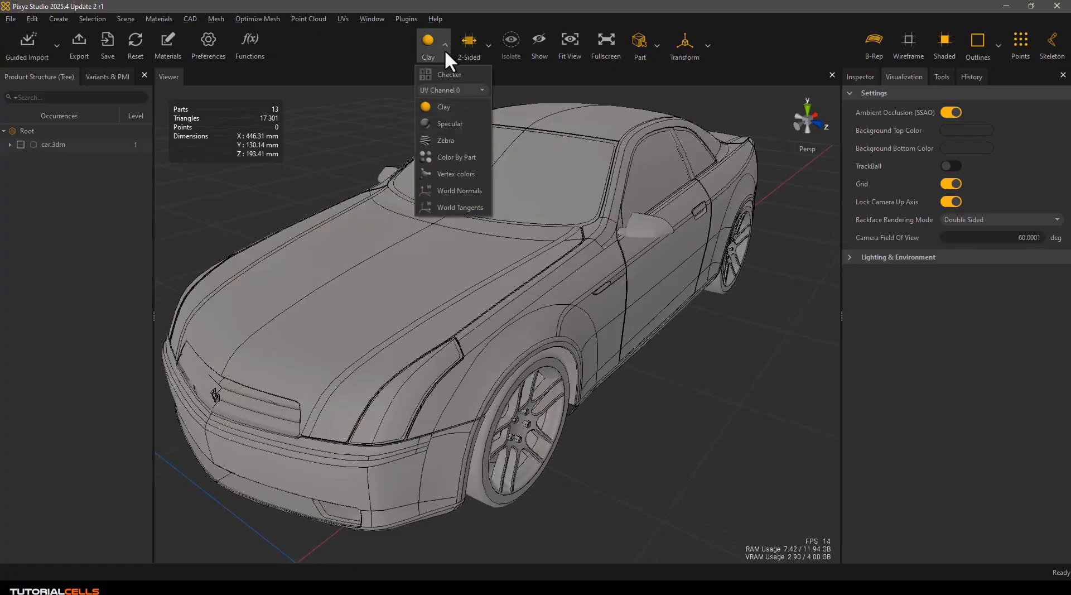
left_click(446, 124)
scroll(518, 230, "down", 5)
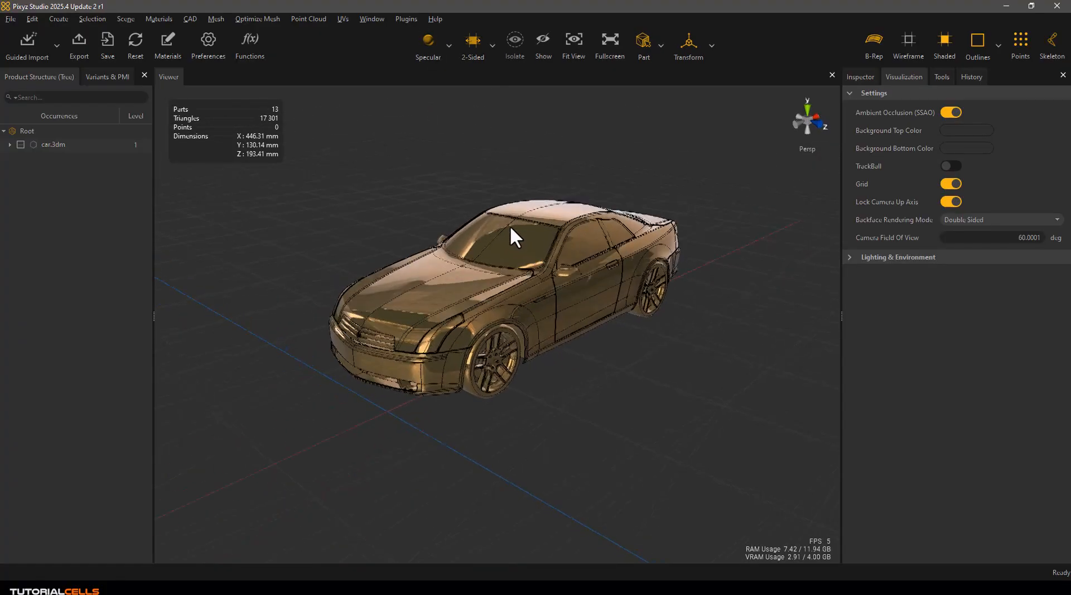
left_click(427, 43)
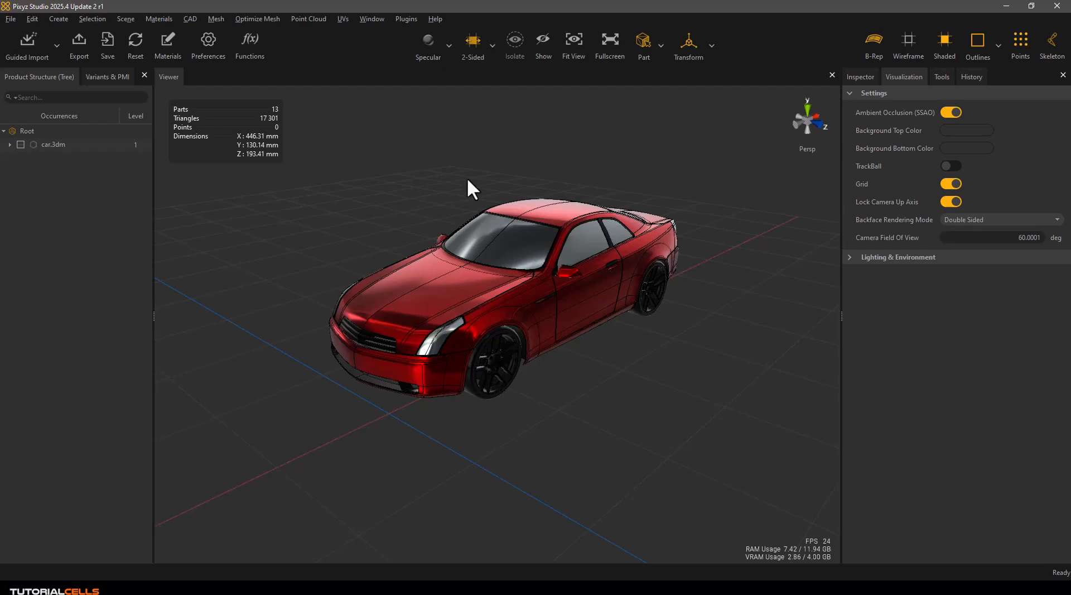
left_click_drag(468, 180, 475, 180)
left_click(429, 42)
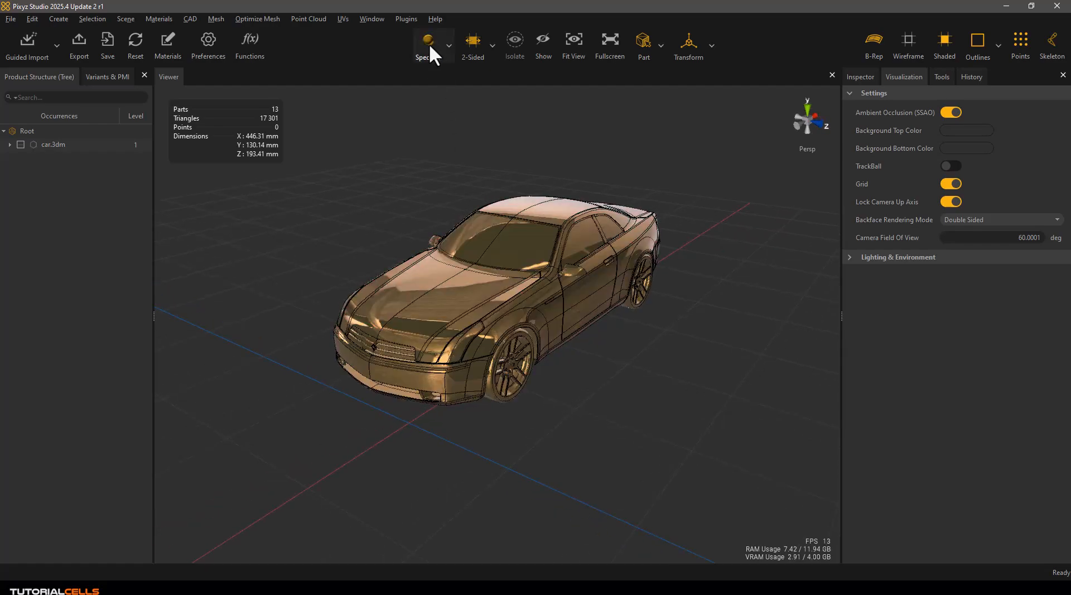
left_click(429, 43)
mouse_move(561, 250)
left_mouse_down()
mouse_move(502, 241)
mouse_move(561, 223)
mouse_move(577, 263)
mouse_move(565, 266)
left_mouse_up()
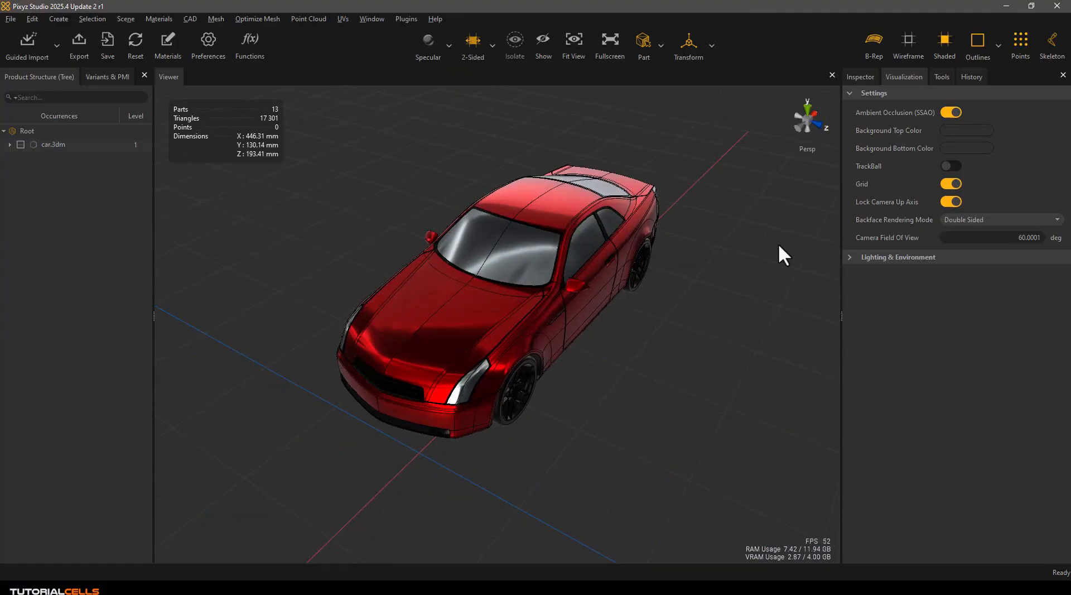
Preview the Checker texture on the car and turn it off again.
left_click(449, 44)
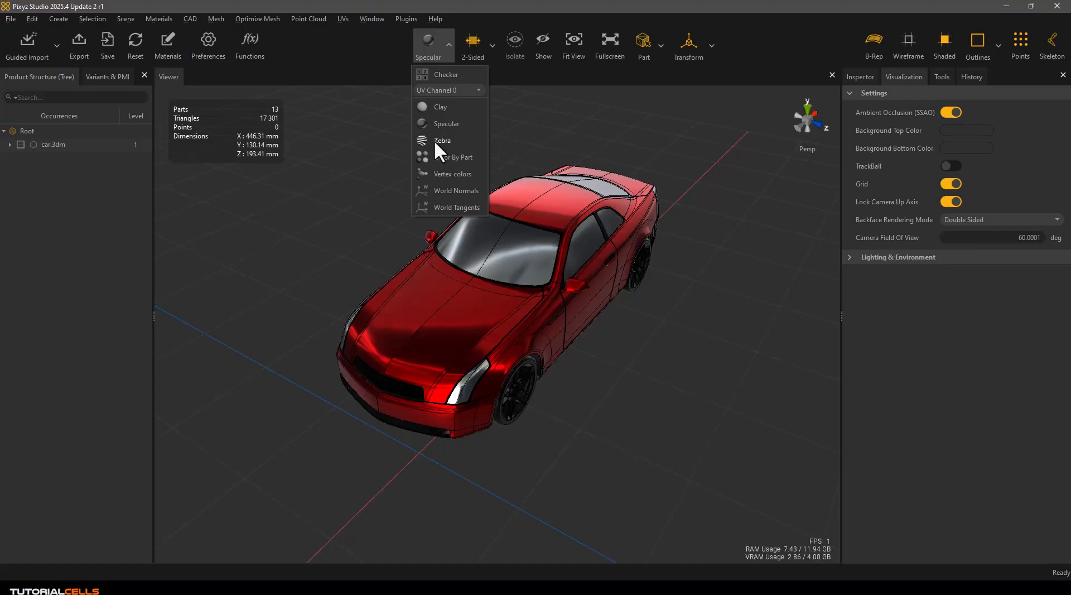
left_click(457, 74)
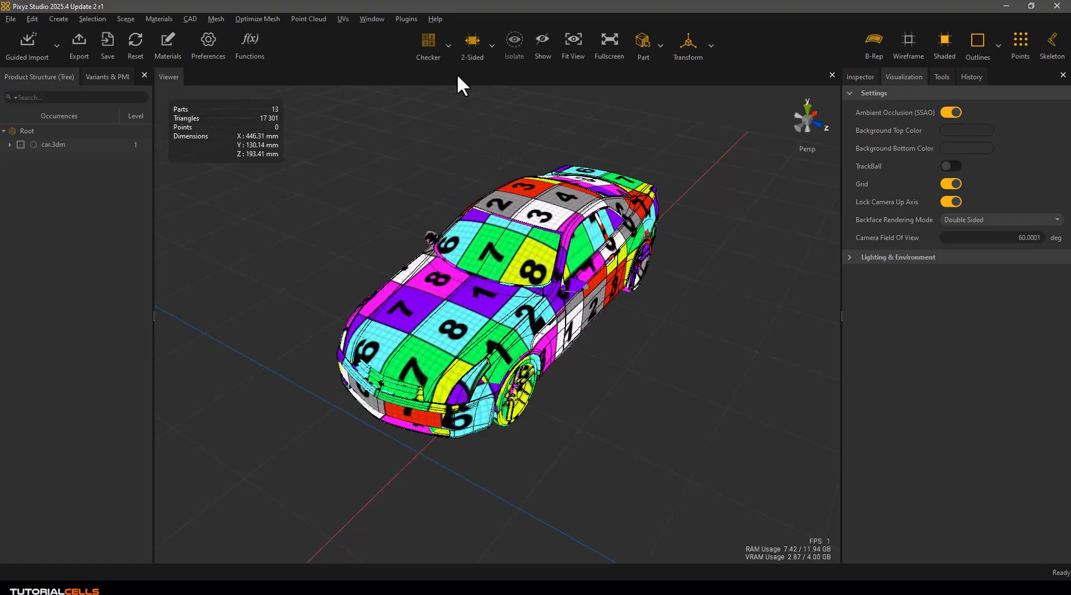
left_click(431, 39)
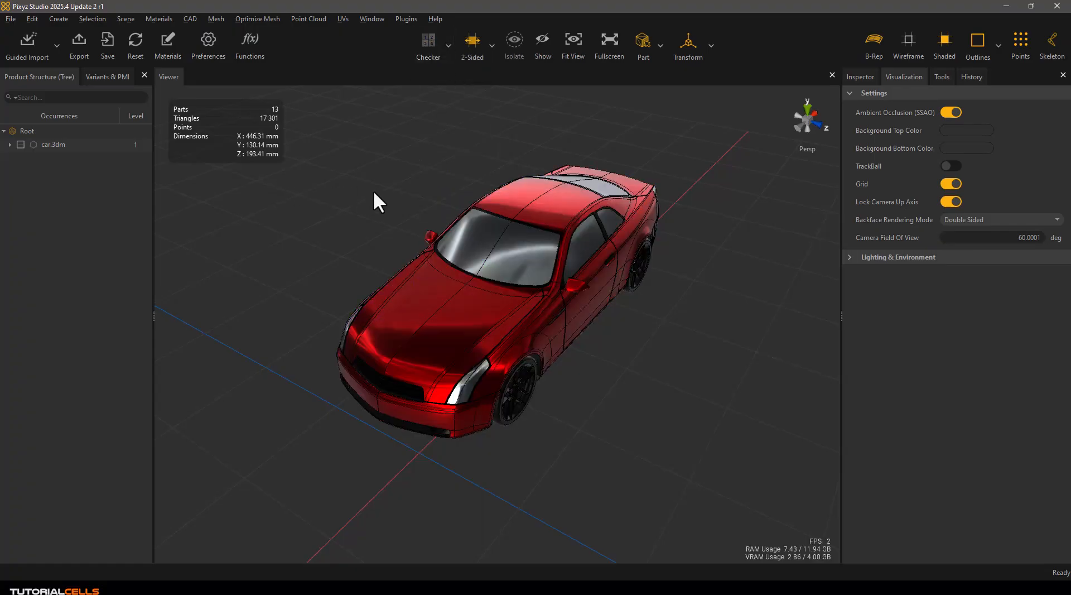
Preview the car with Clay shading and switch it to Specular shading.
left_click(449, 45)
left_click(450, 95)
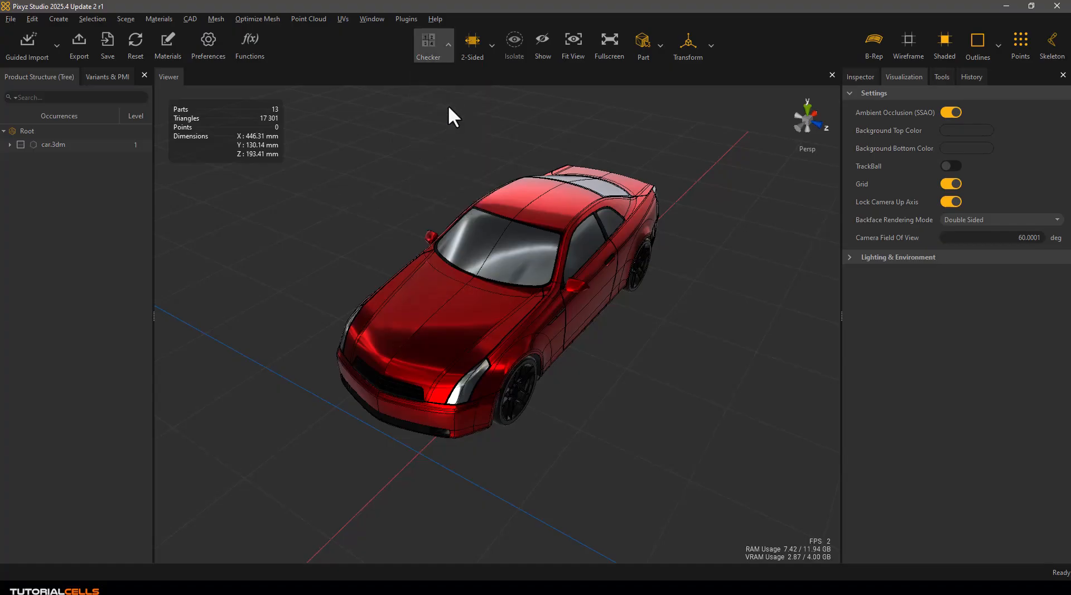
left_click(445, 46)
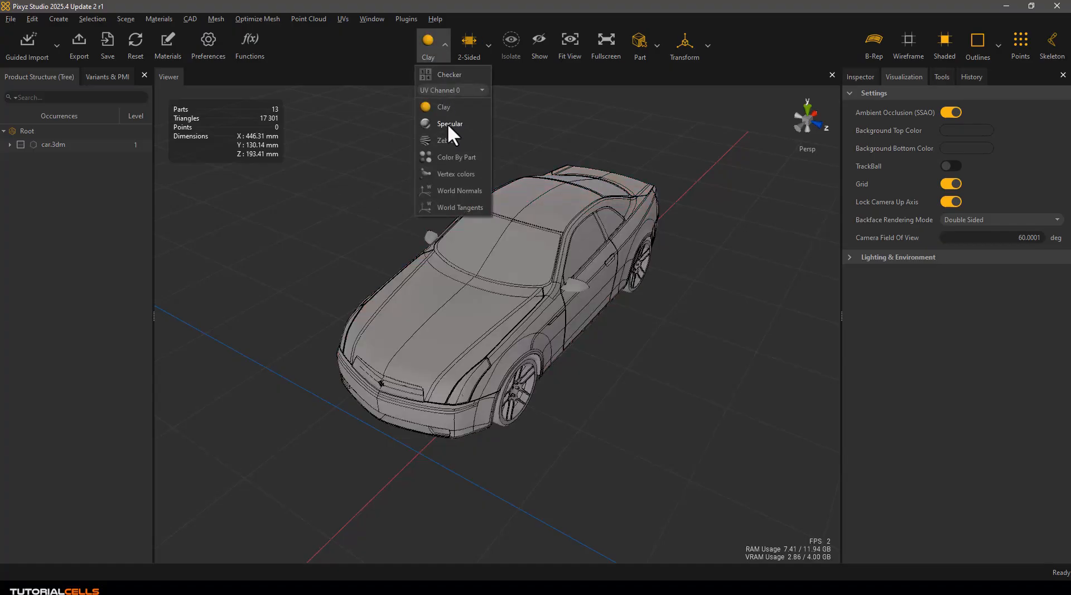
left_click(448, 123)
Preview the car with Zebra shading and turn it off to return to the original materials.
left_click(448, 46)
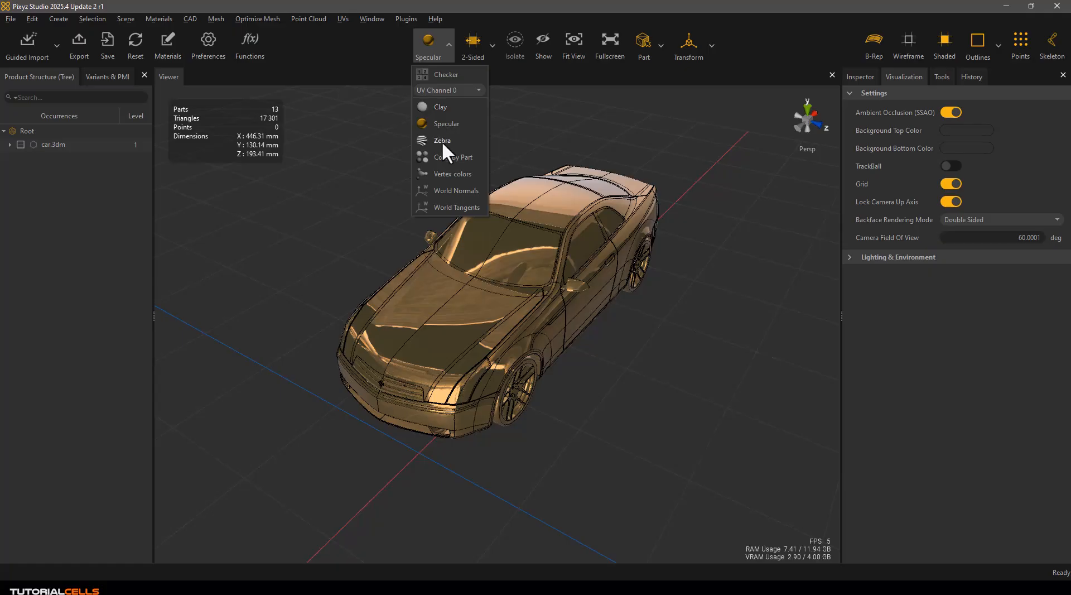
left_click(442, 140)
mouse_move(491, 251)
left_mouse_down()
mouse_move(558, 262)
mouse_move(519, 267)
mouse_move(538, 272)
mouse_move(519, 262)
left_mouse_up()
left_click(447, 46)
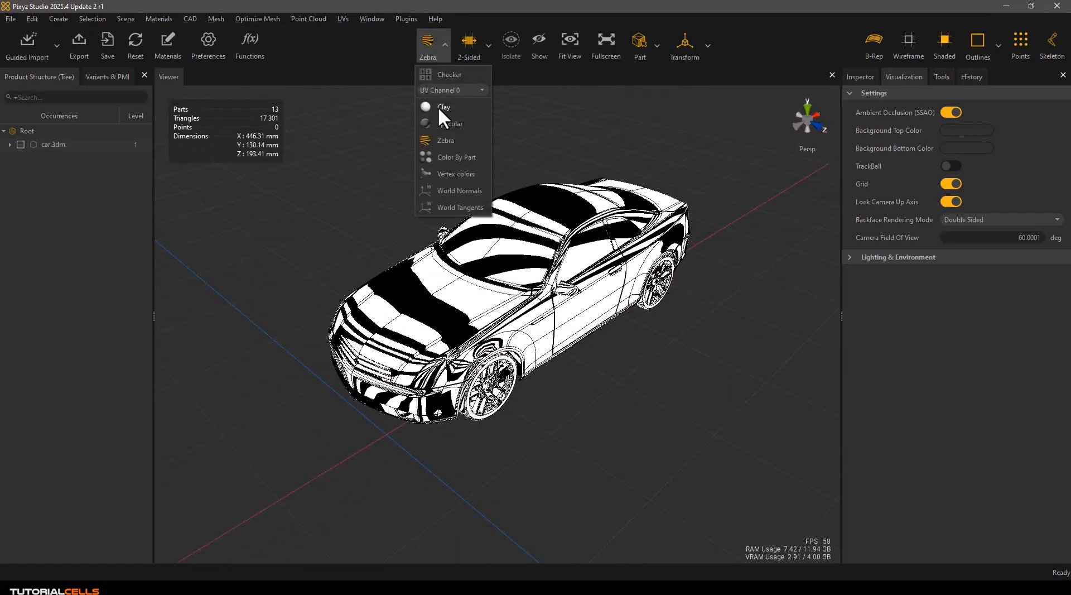
left_click(428, 43)
left_click(432, 53)
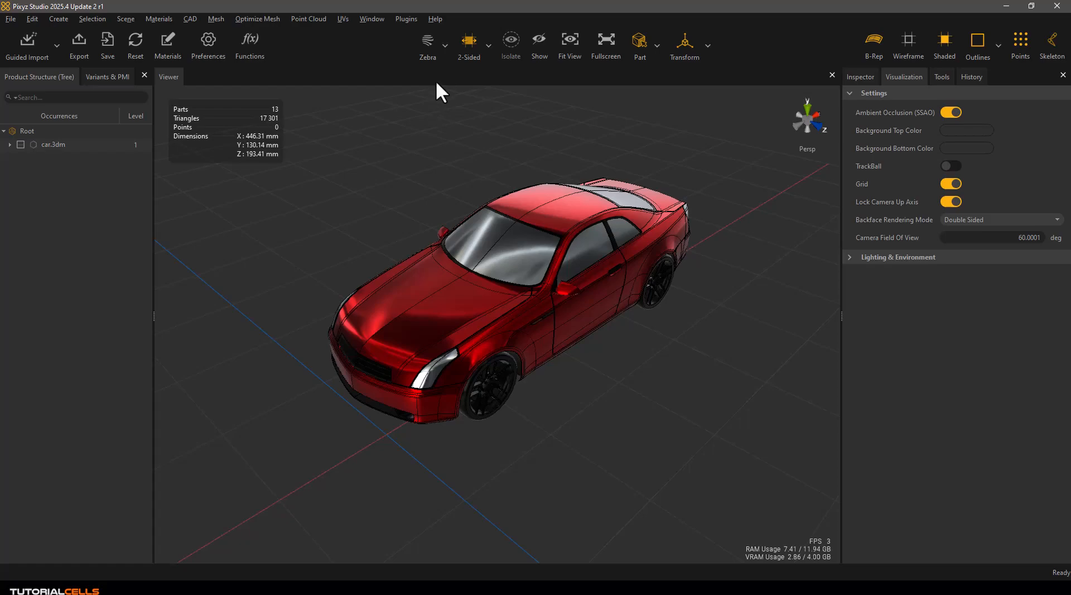
left_click_drag(595, 269, 727, 280)
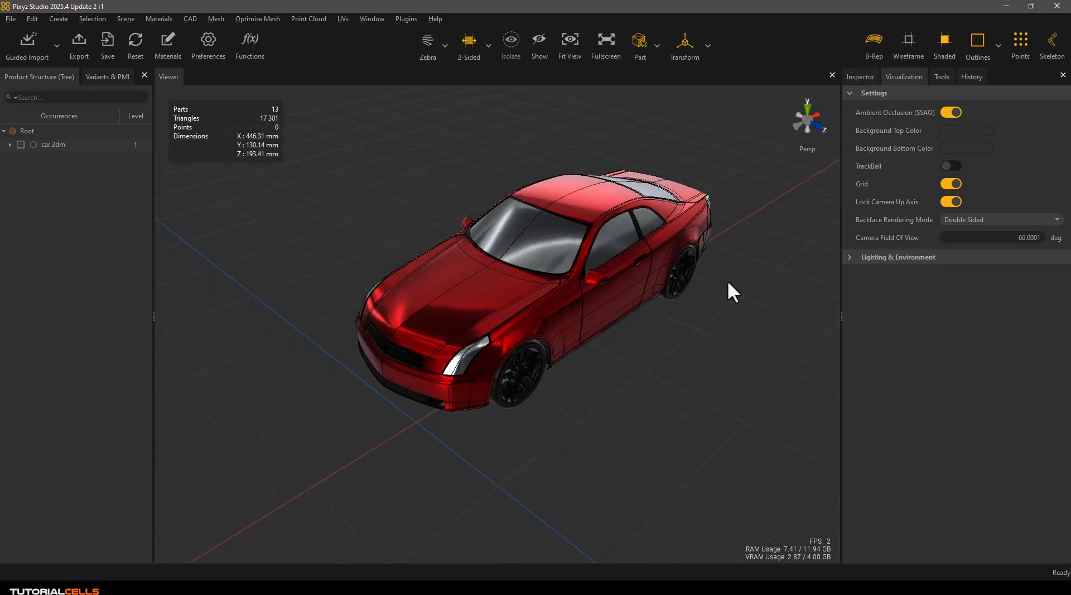
Switch to Photos to examine the chart of focal lengths and angles of view, and close it.
left_click(516, 587)
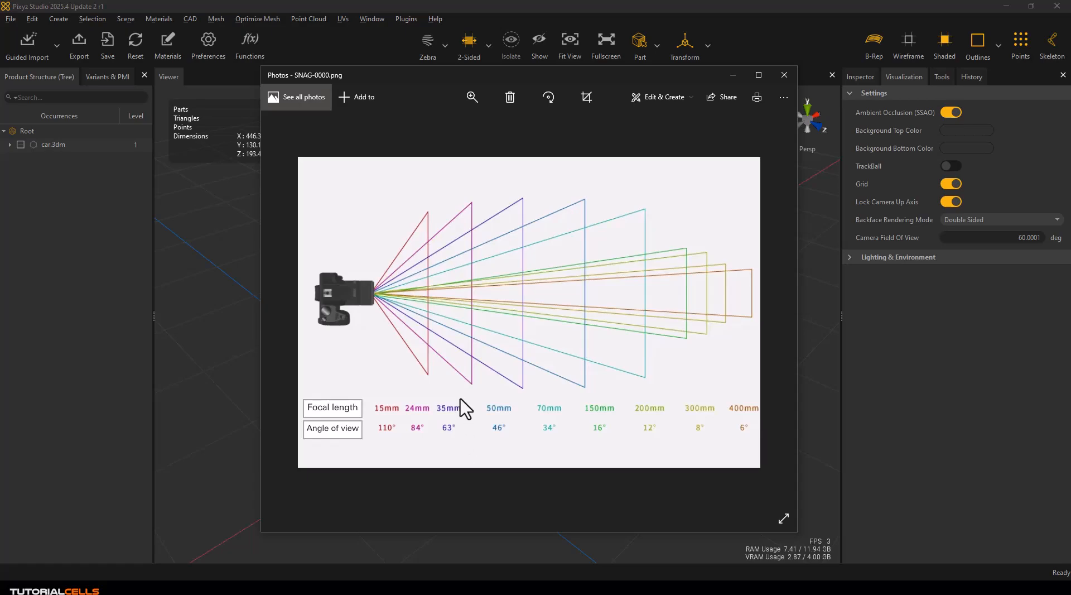
left_click(787, 73)
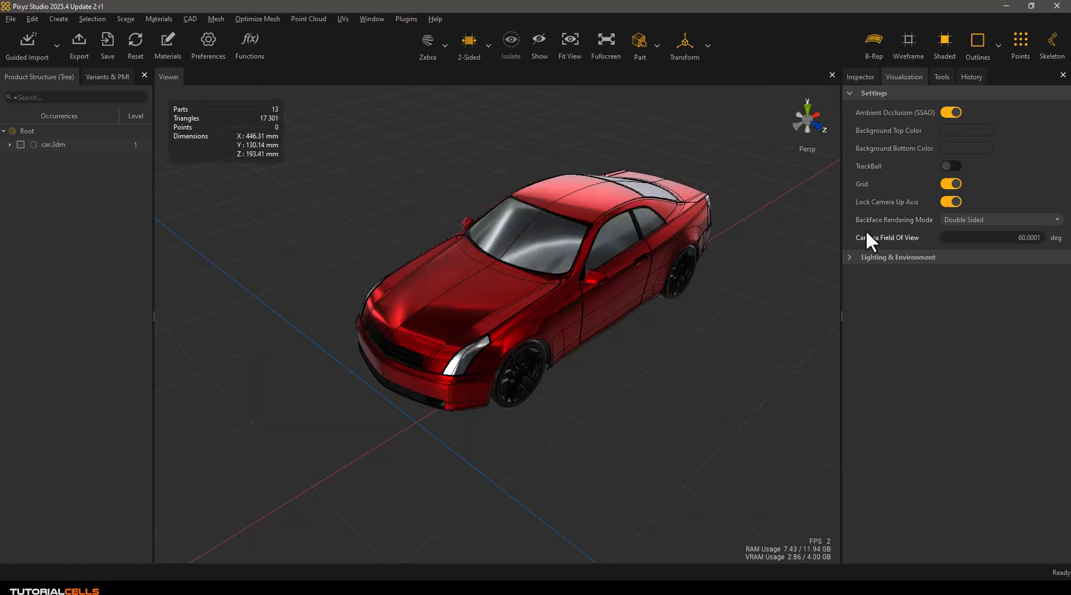
Collapse the general settings, expand the Lighting & Environment options and raise the lighting exposure slightly.
left_click(862, 92)
left_click(848, 107)
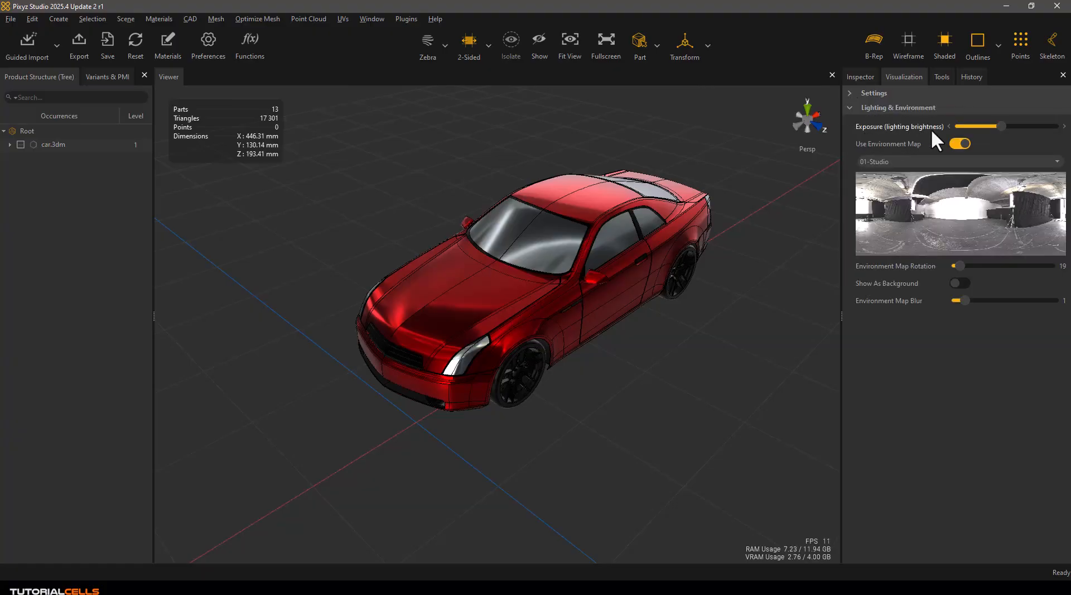
left_click_drag(1003, 126, 1004, 126)
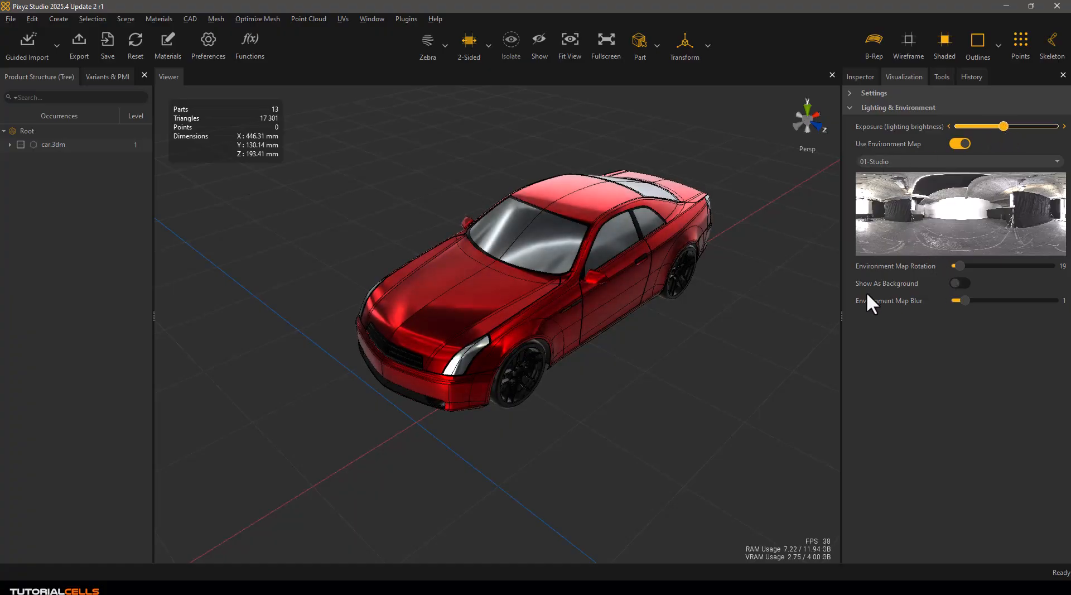
Show the environment map as the background, and toggle the environment map off and on again to compare the lighting.
left_click(960, 283)
left_click_drag(772, 283, 710, 279)
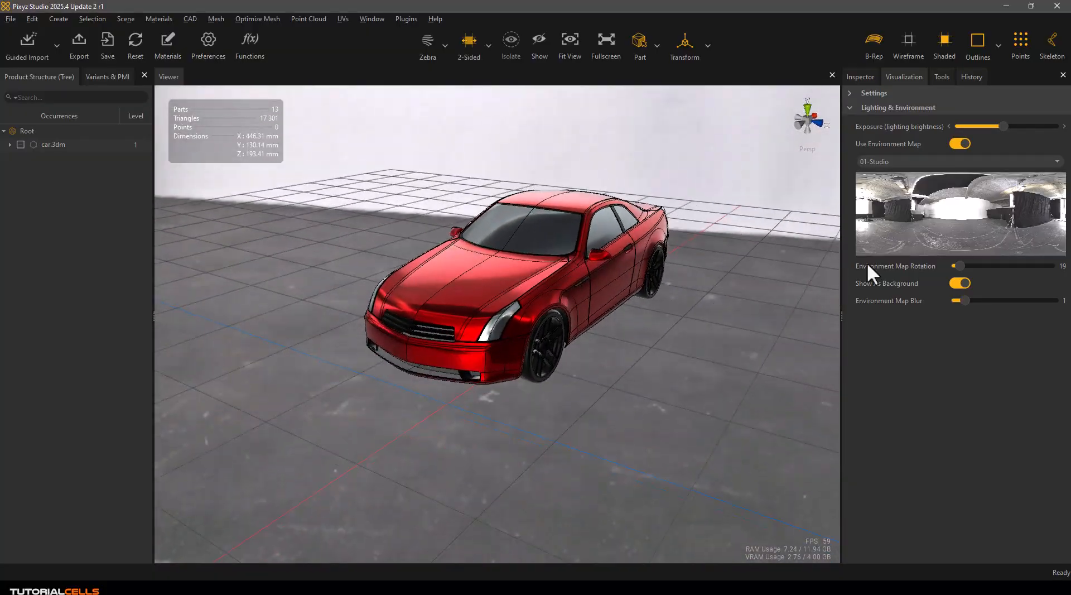
left_click(959, 143)
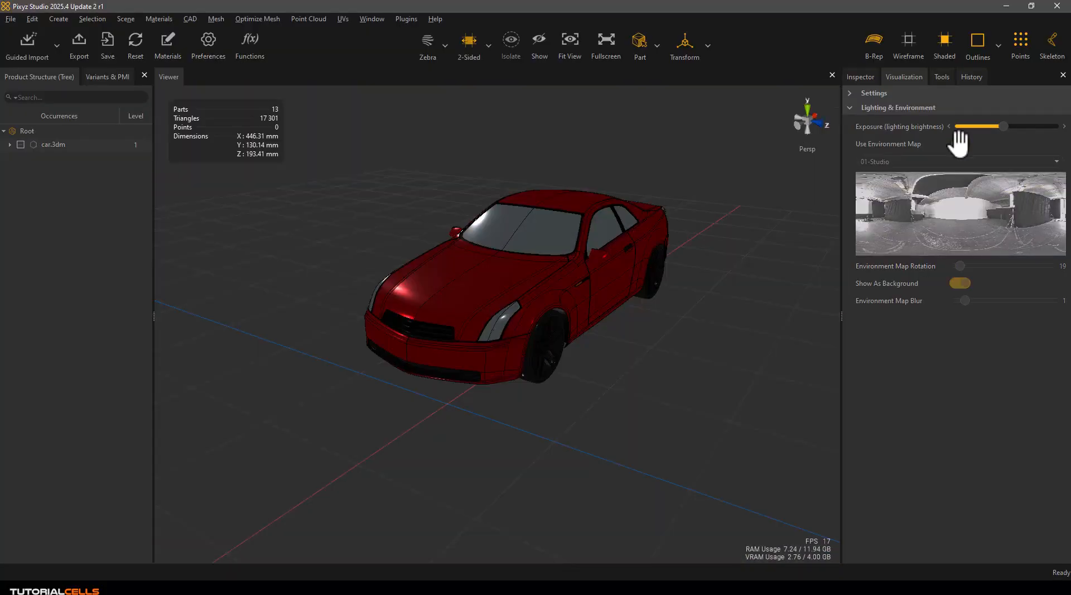
left_click(959, 143)
Change the environment map to 03-Hangar and set its rotation to 130.
left_click(919, 160)
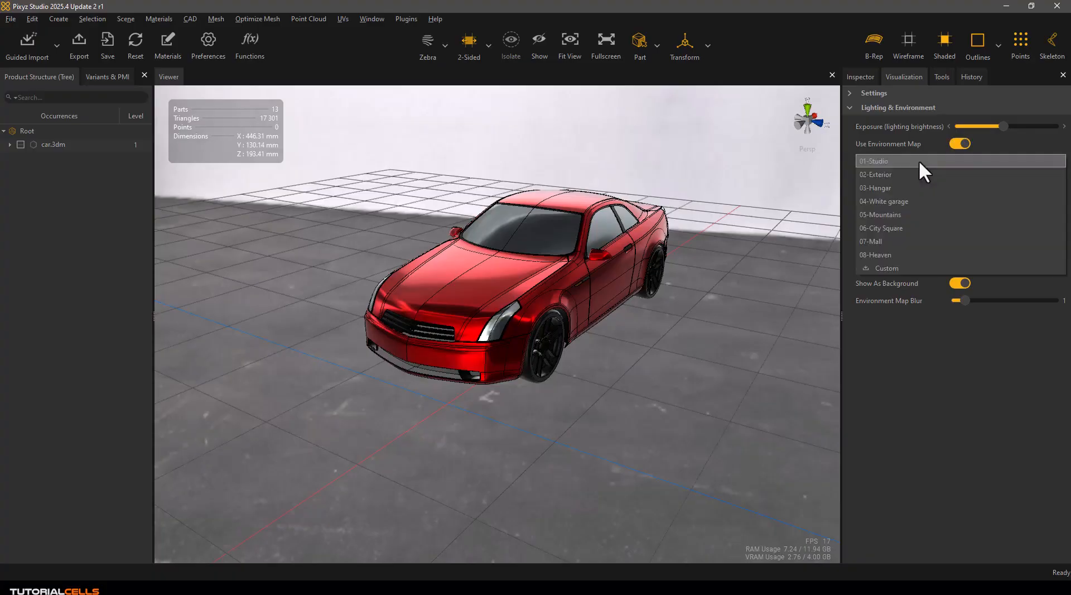
left_click(906, 188)
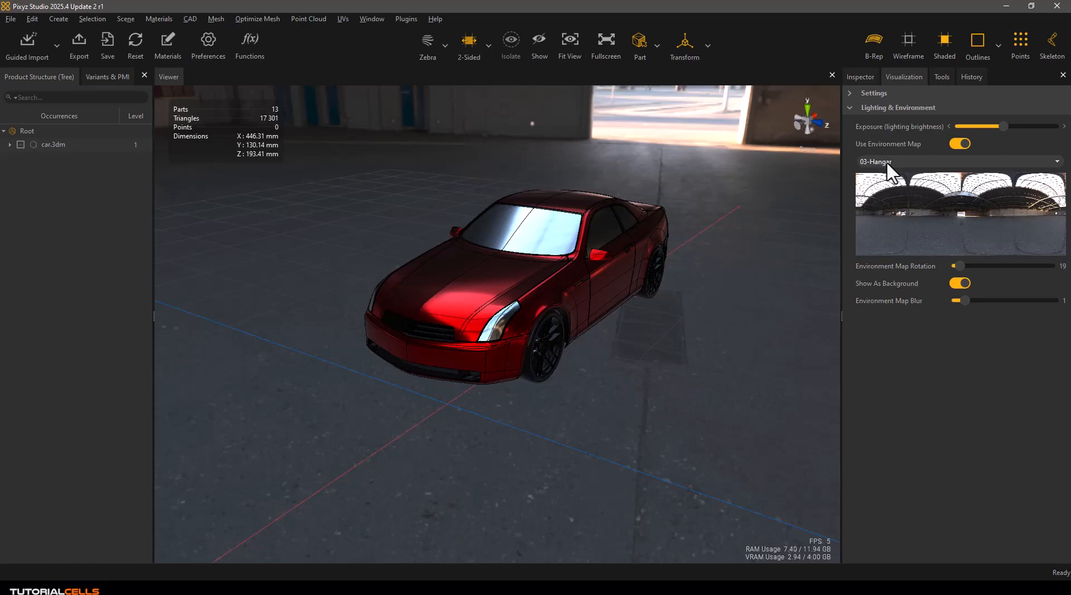
mouse_move(566, 240)
left_mouse_down()
mouse_move(604, 239)
mouse_move(577, 230)
left_mouse_up()
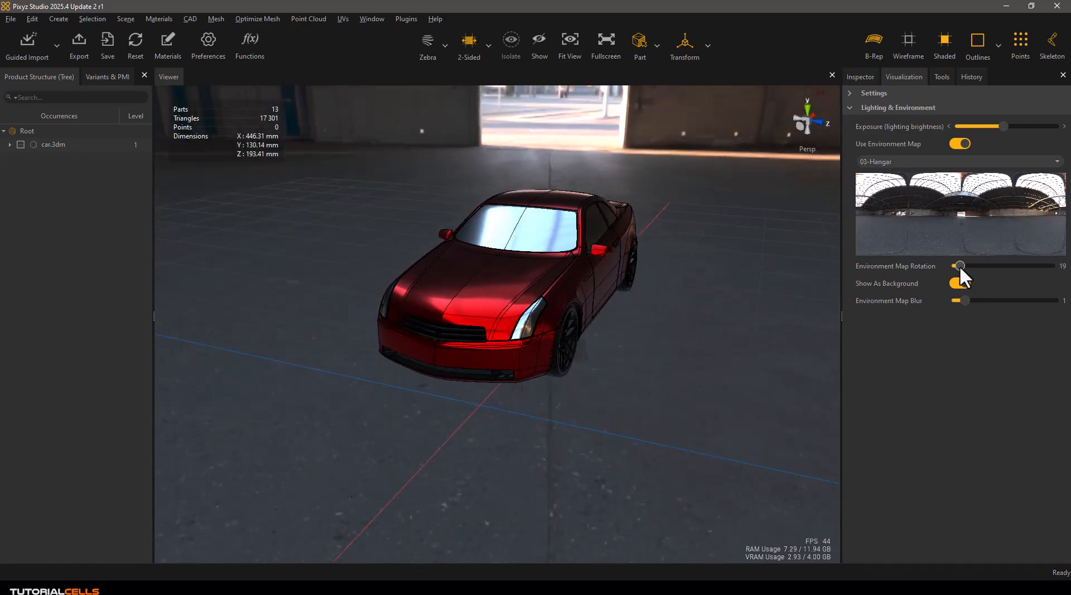
left_click_drag(959, 265, 989, 267)
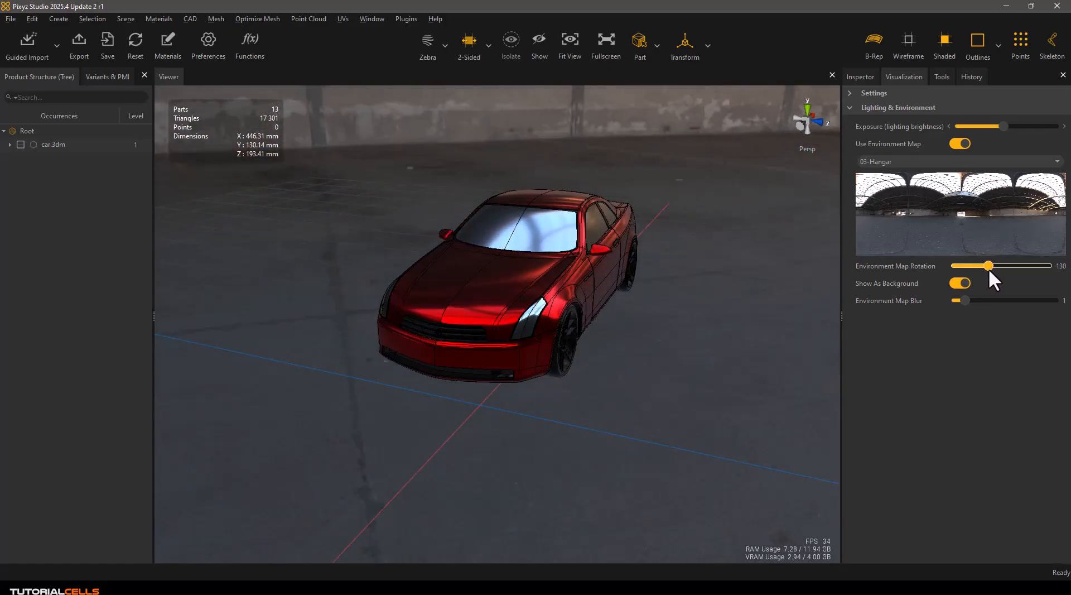
Set the environment map back to 01-Studio and its blur to 10, keeping it shown as background.
left_click(948, 161)
left_click(888, 161)
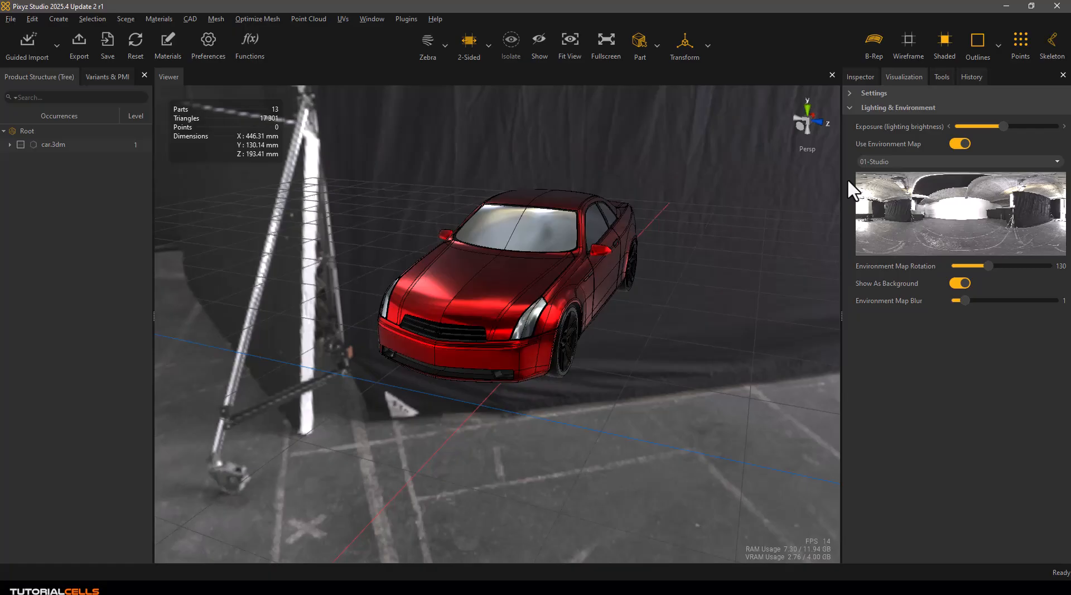
left_click(957, 283)
left_click(955, 284)
left_click_drag(959, 300, 986, 301)
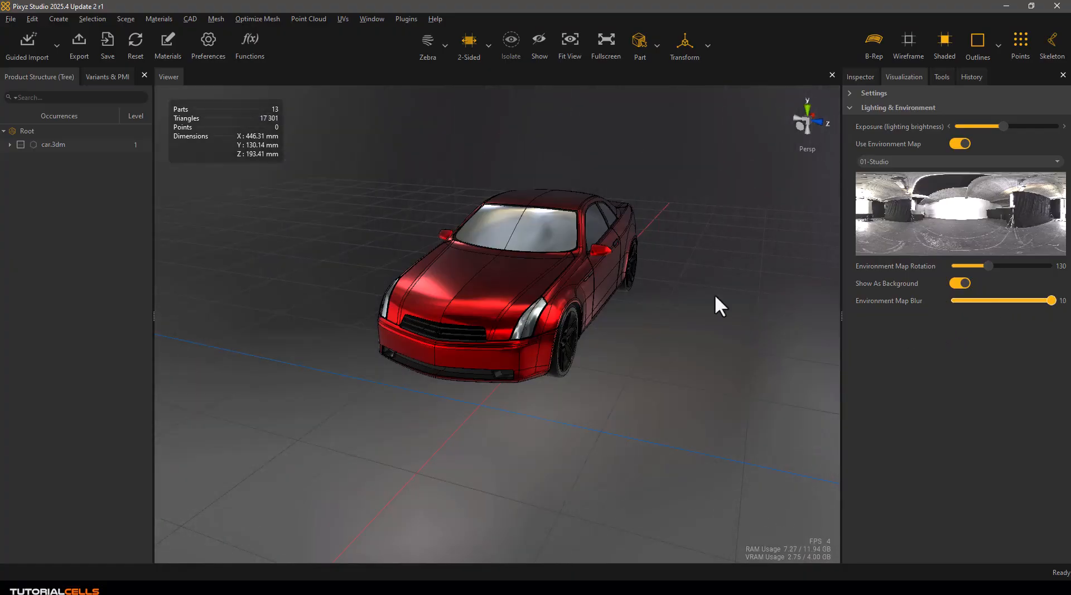
Hide the environment map background and view the car's front closer.
left_click(959, 283)
left_click_drag(748, 280, 580, 288)
scroll(601, 259, "up", 3)
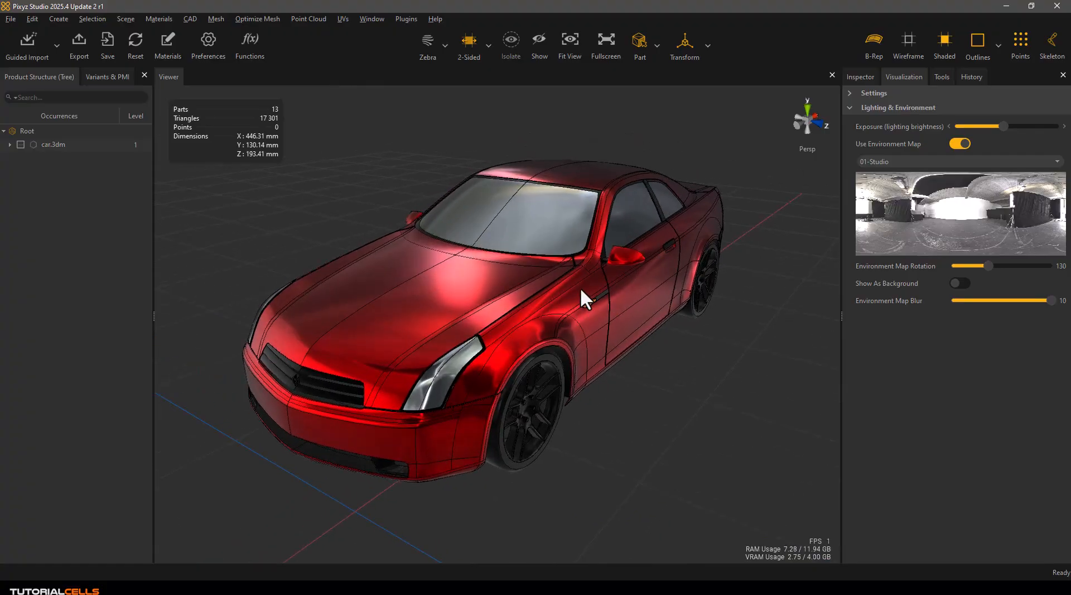